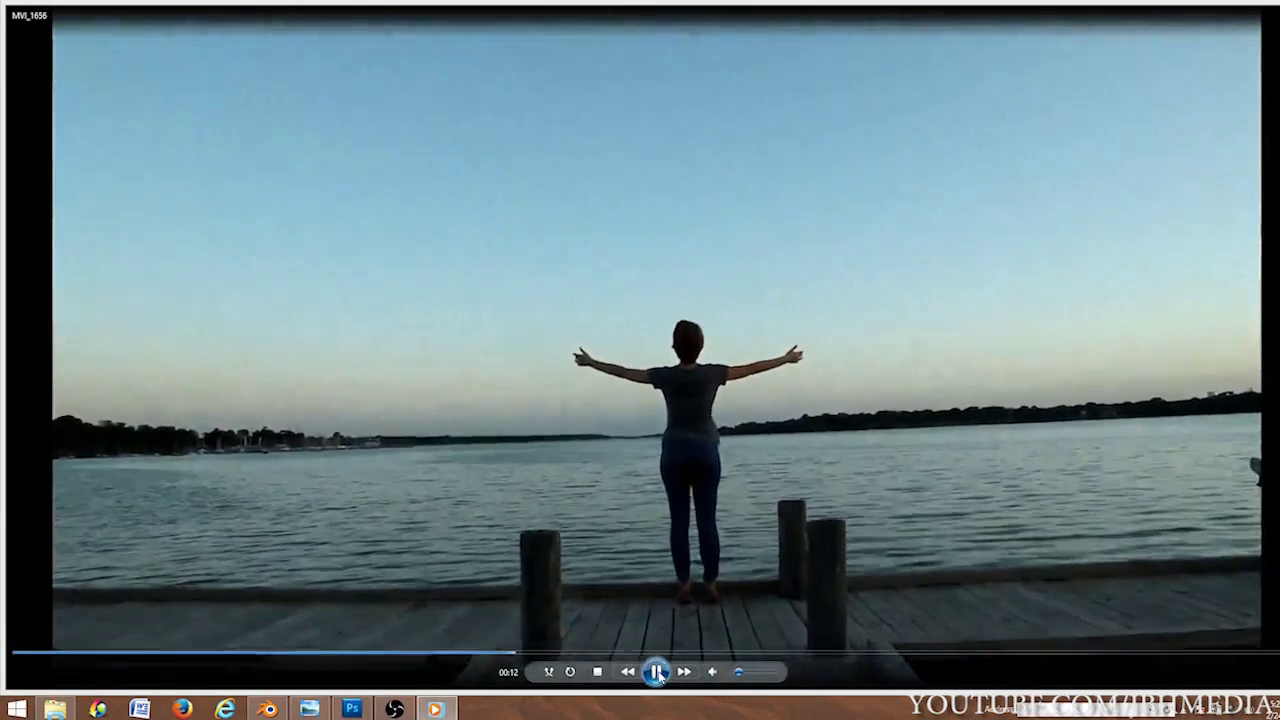
Pause the MVI_1656 pier clip at 00:12 in Windows Media Player.
click(657, 672)
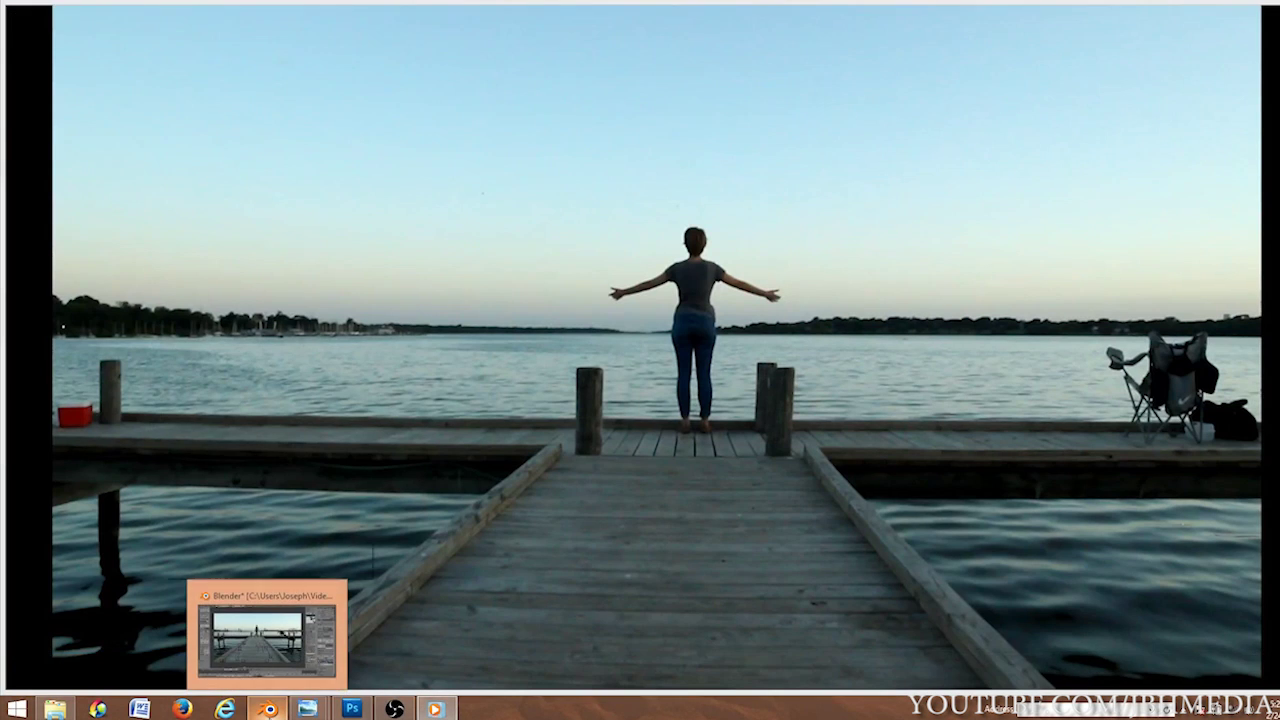
In Blender's Movie Clip Editor, select two shoreline tracking markers and scrub the clip to frame 104.
click(267, 708)
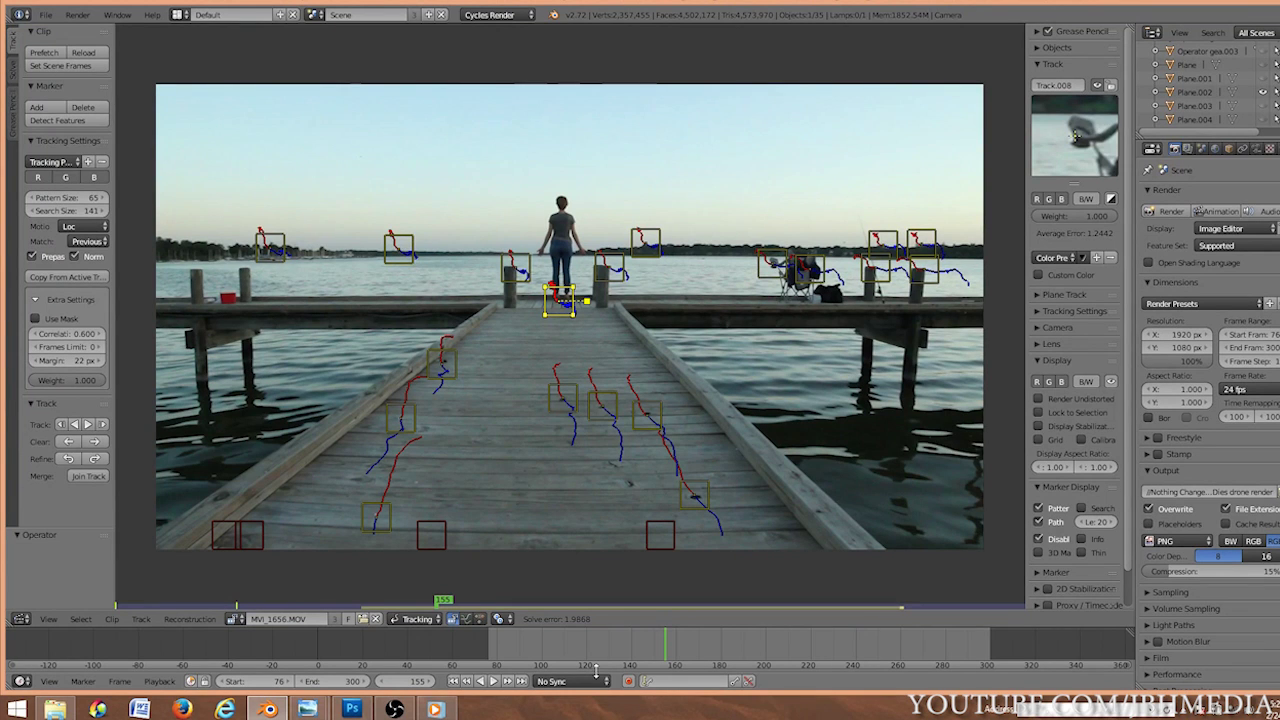
click(268, 252)
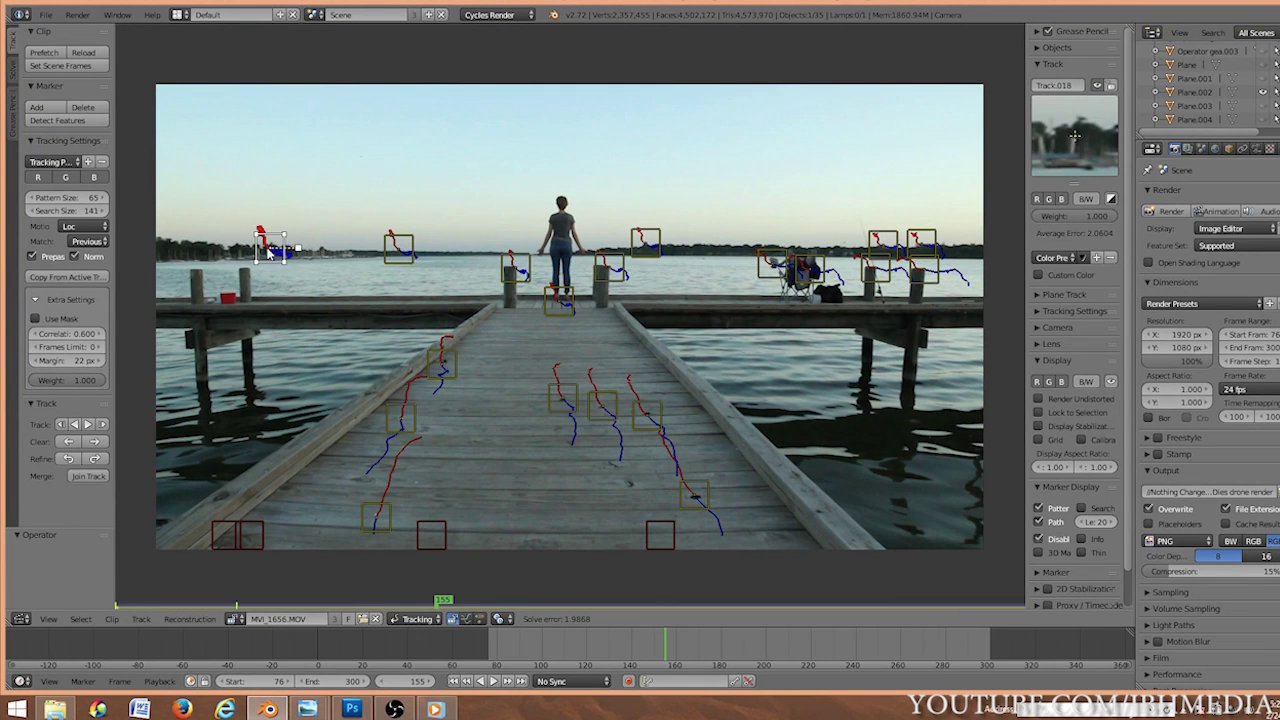
click(408, 254)
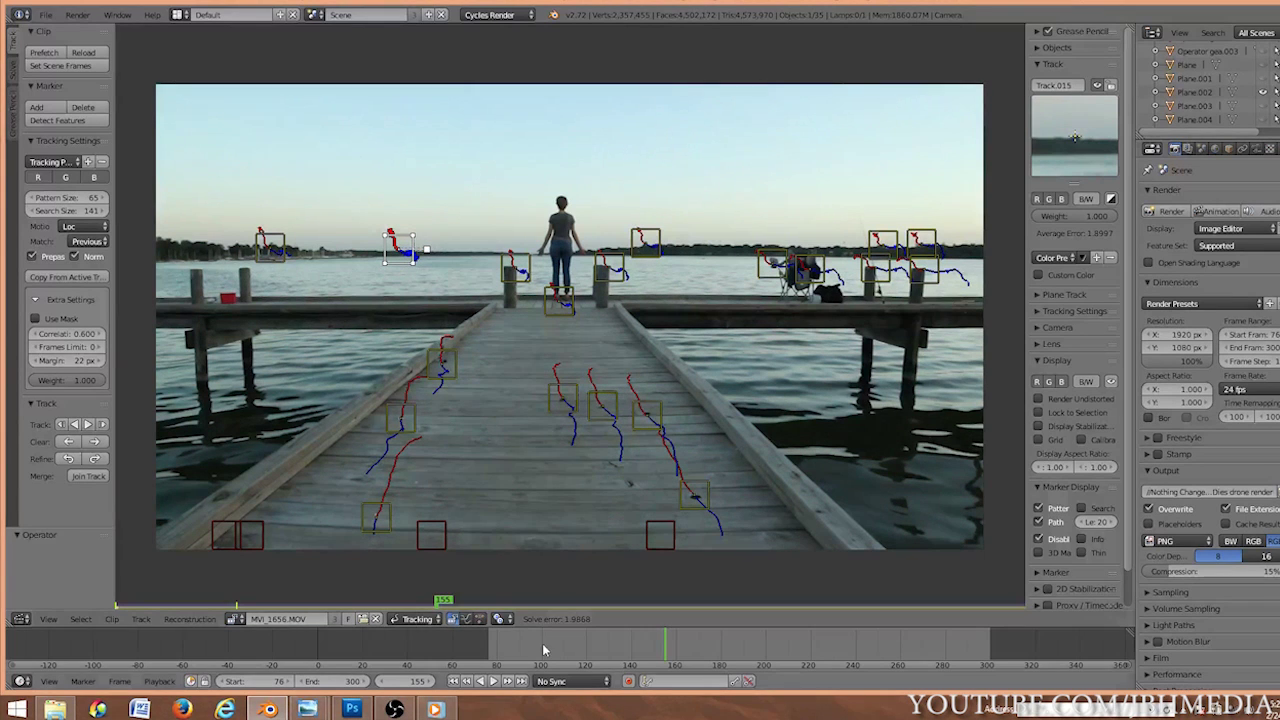
mouse_move(510, 650)
mouse_down()
mouse_move(625, 637)
mouse_move(800, 645)
mouse_up()
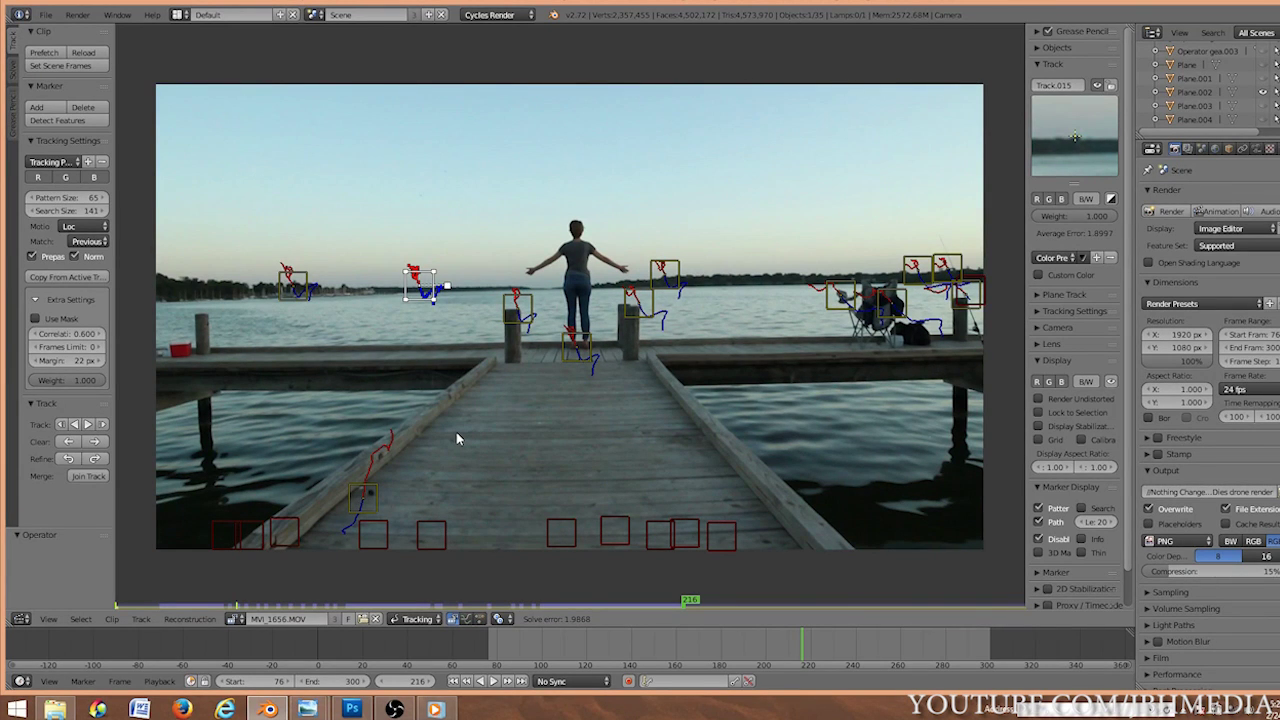
scroll(513, 396, down, 1)
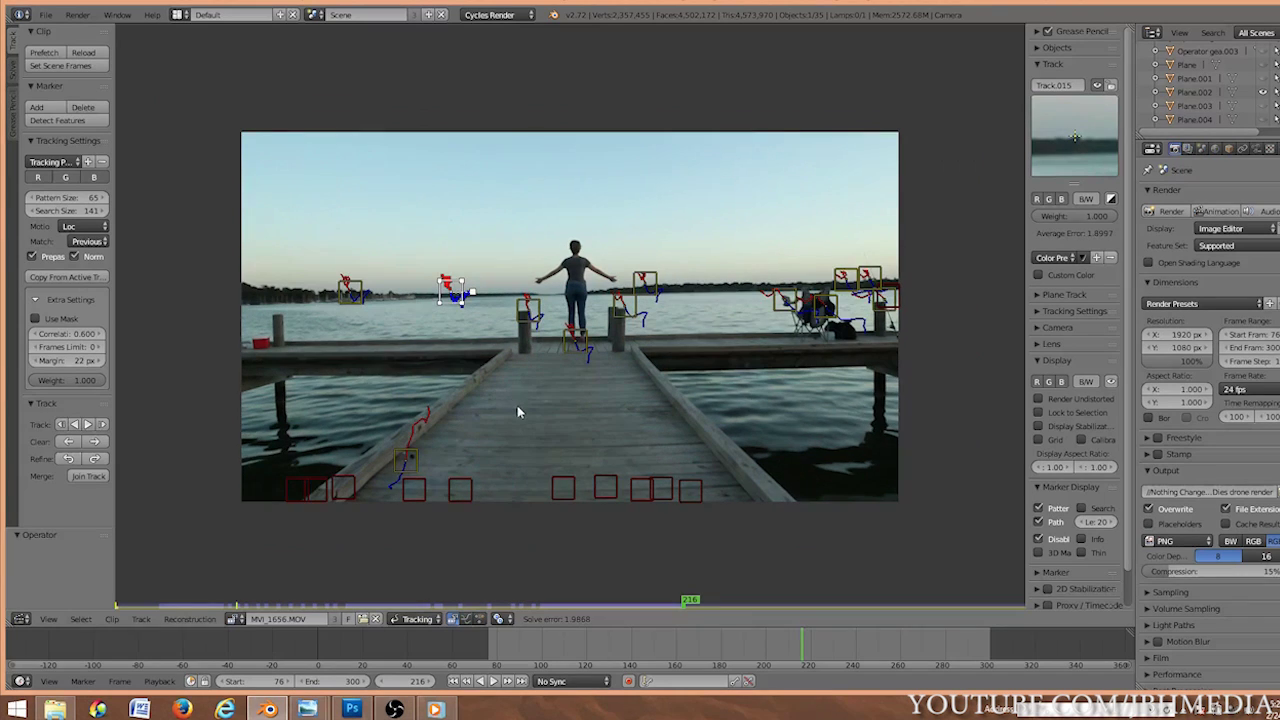
scroll(517, 405, up, 1)
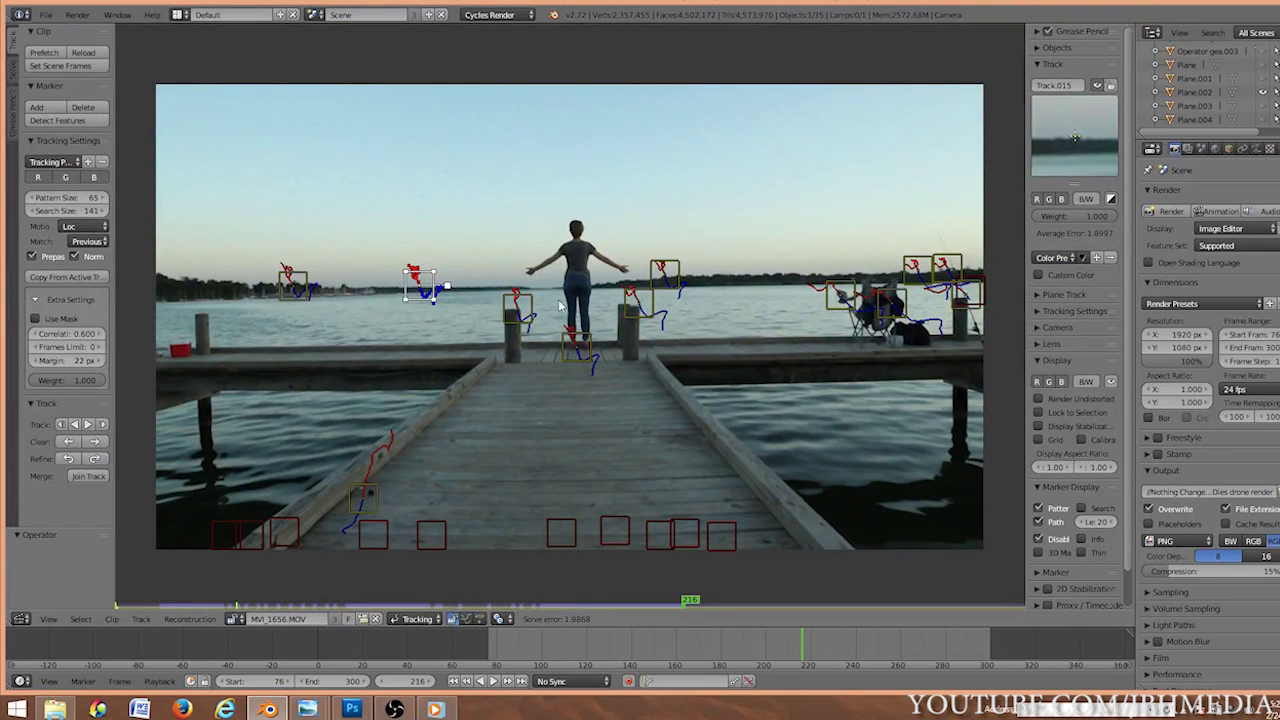
Turn the clip area into a 3D View, scrub frames to follow the solved camera, and return to camera view.
click(22, 619)
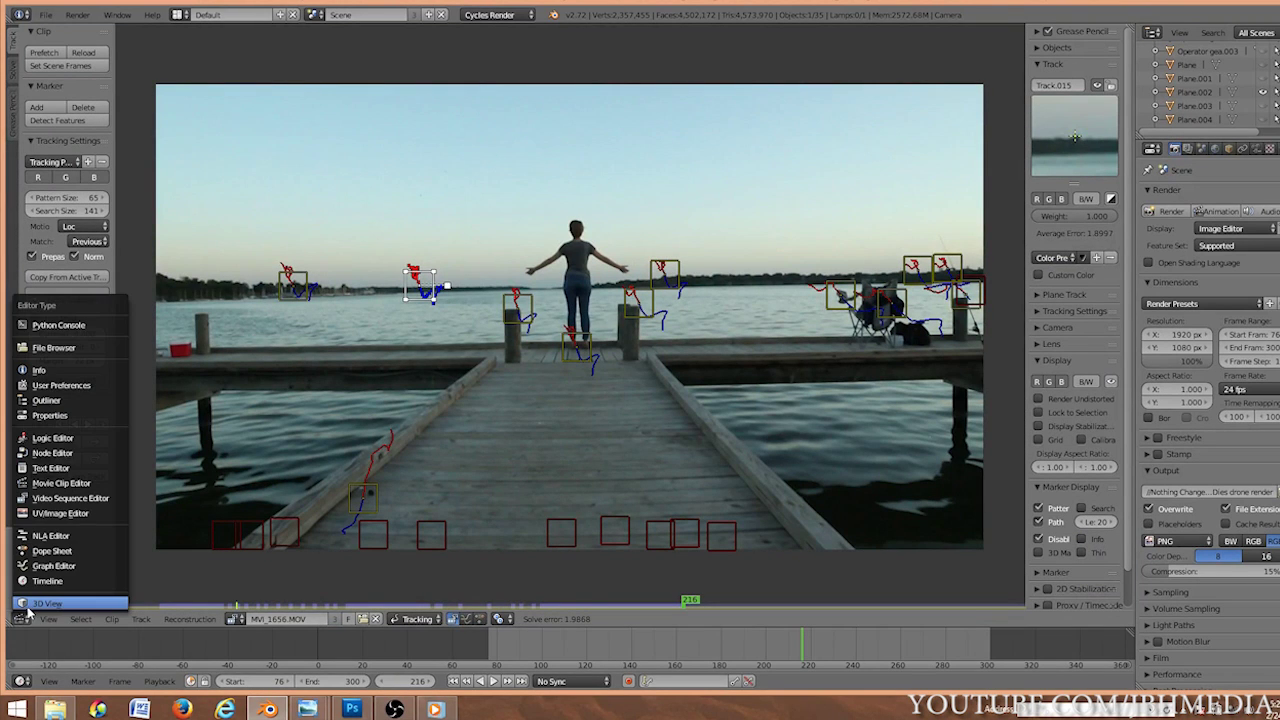
click(30, 604)
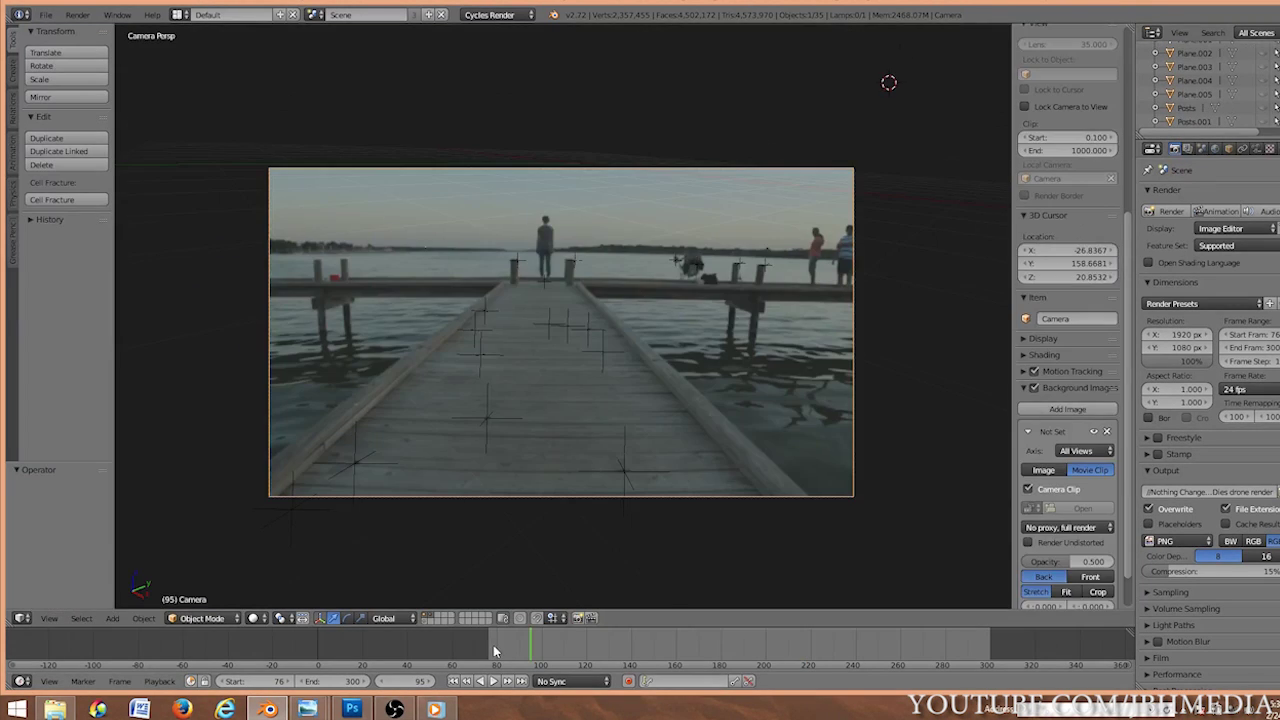
drag(493, 645, 590, 652)
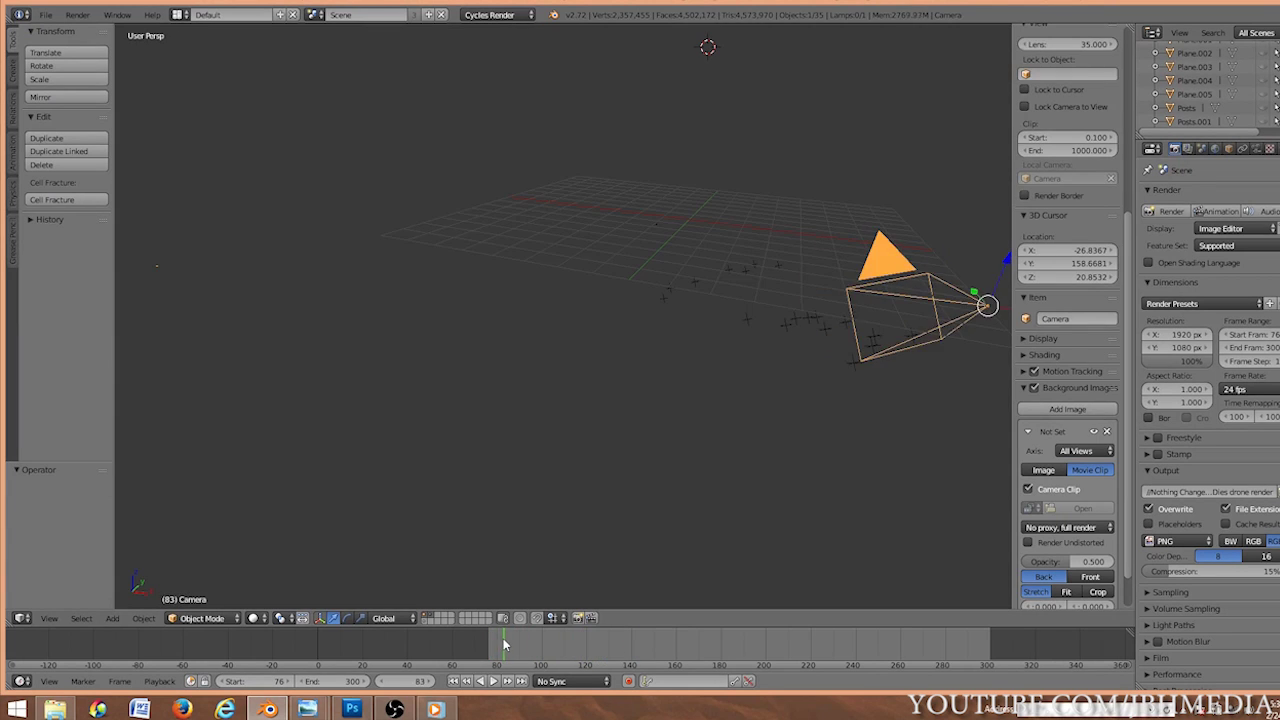
drag(553, 650, 729, 643)
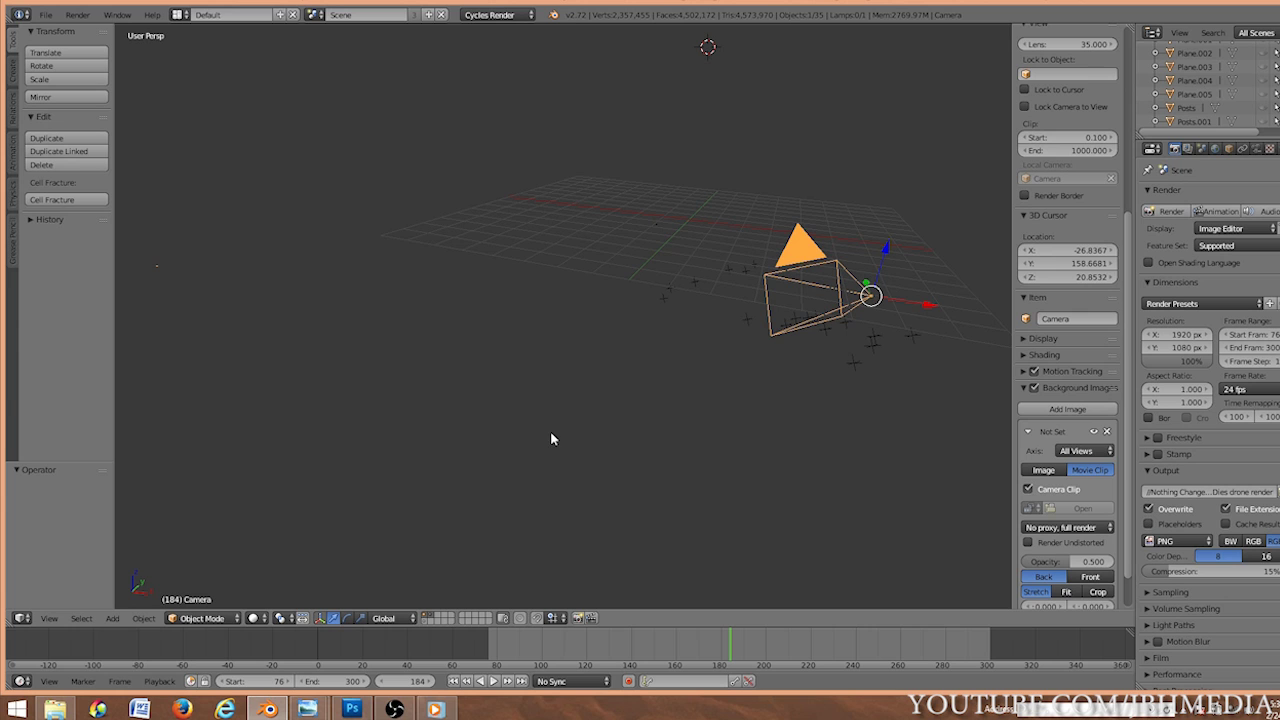
drag(623, 655, 663, 655)
key(KP_0)
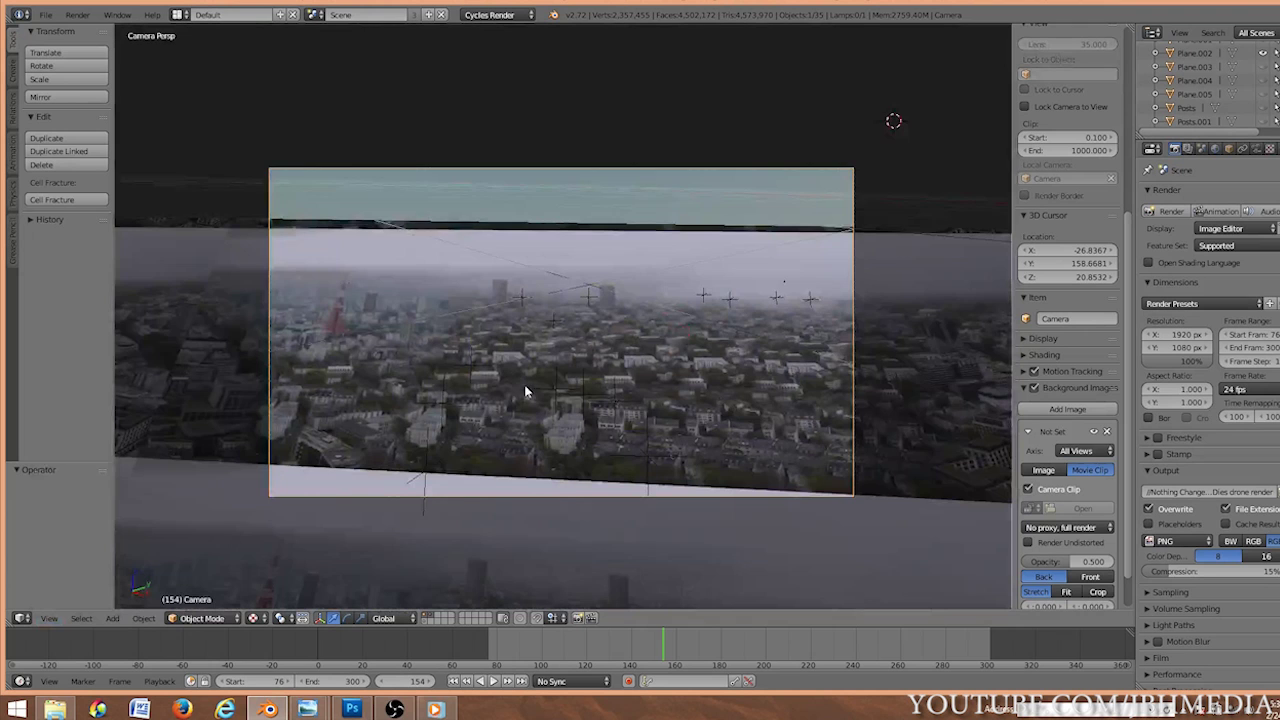
scroll(517, 390, up, 2)
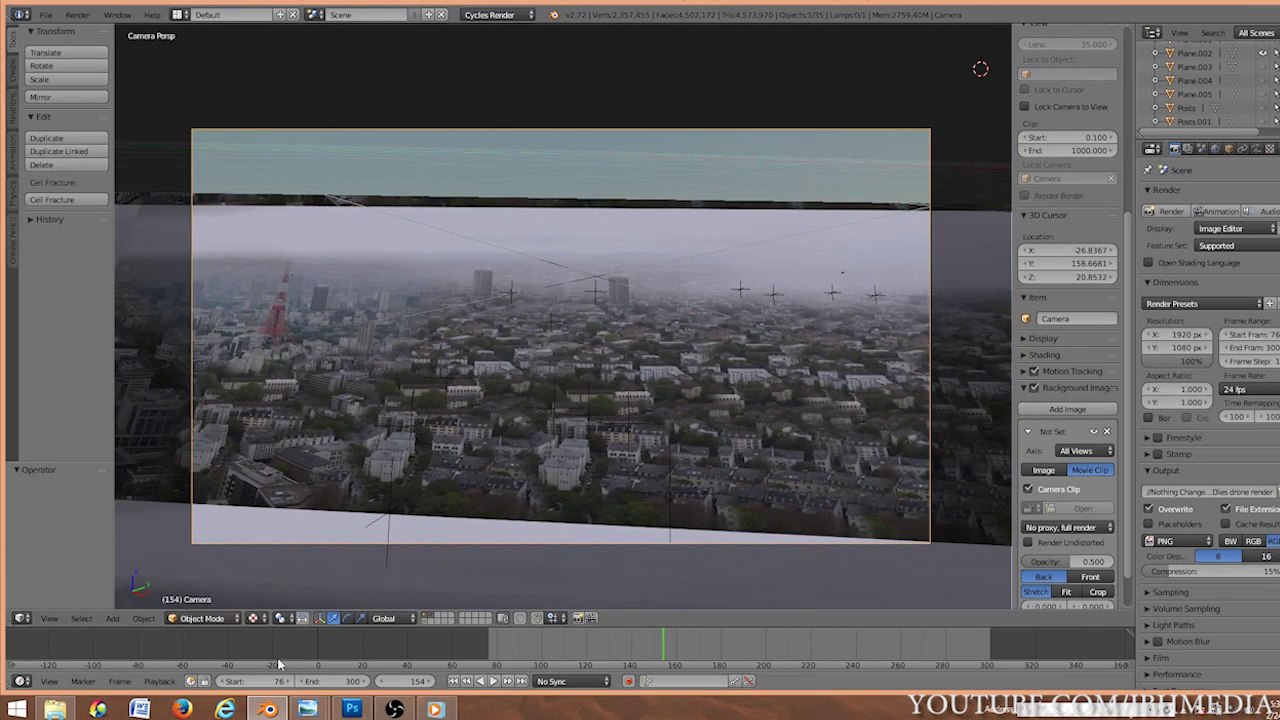
Scrub the camera view from frame 104 forward to 241, then back to 191.
click(552, 660)
drag(556, 660, 859, 652)
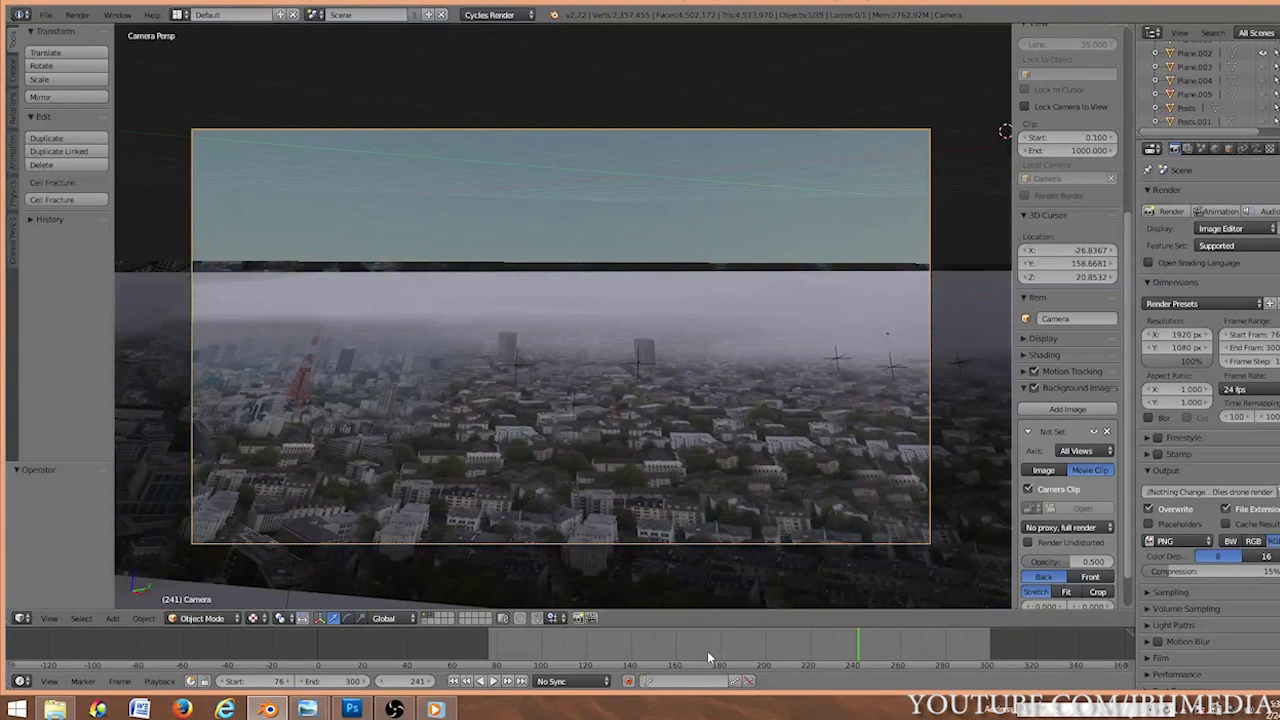
drag(707, 651, 765, 650)
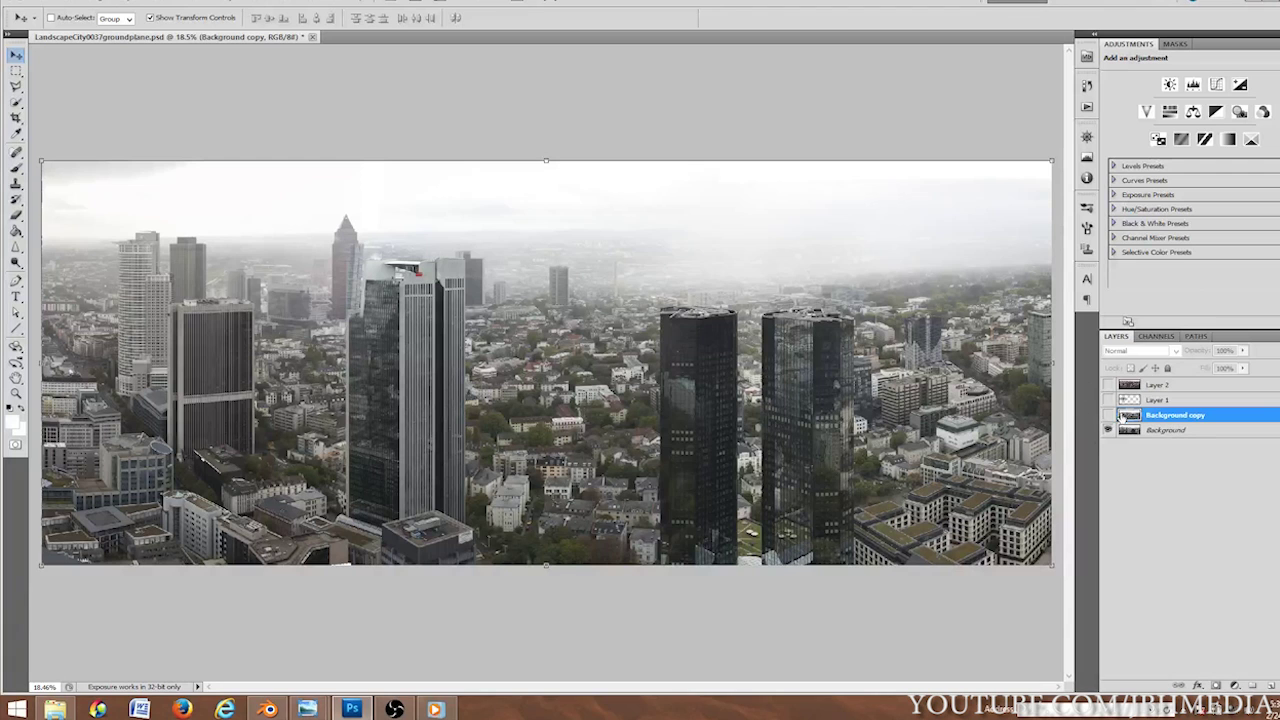
click(1108, 416)
click(1108, 415)
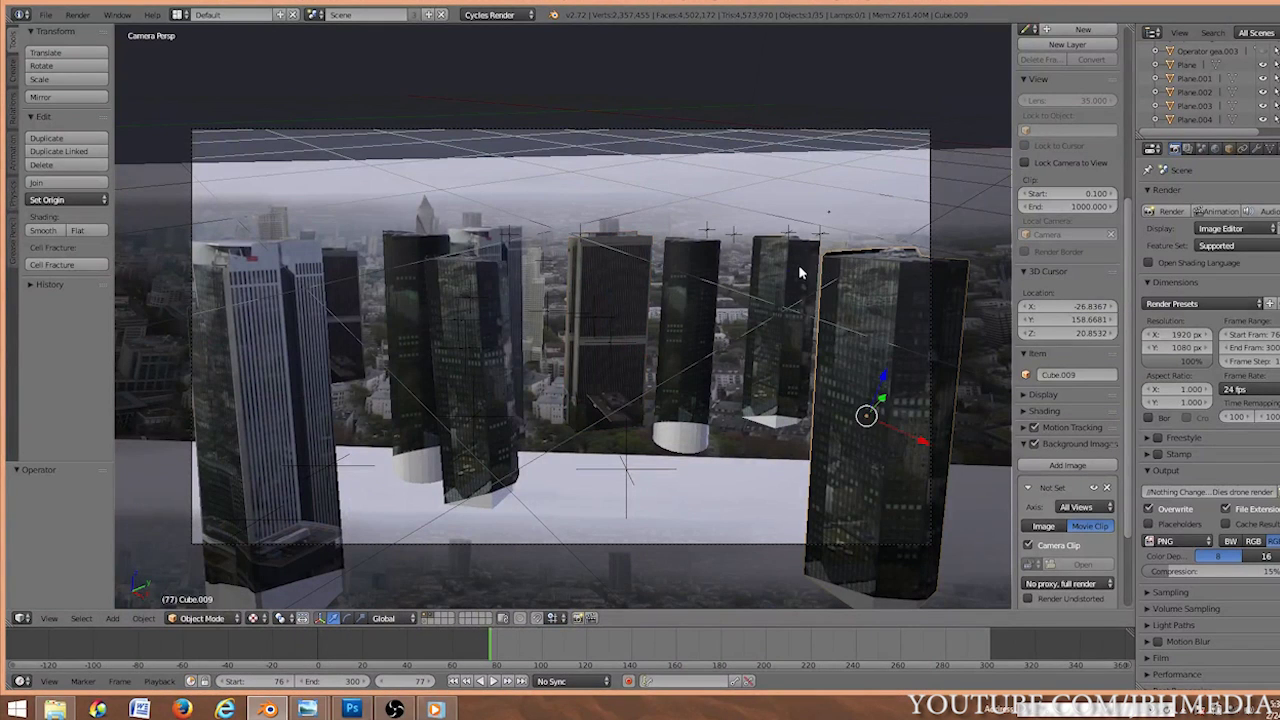
Select the Cylinder, Cube.010 and Cube.009 towers and the scene camera.
right_click(692, 300)
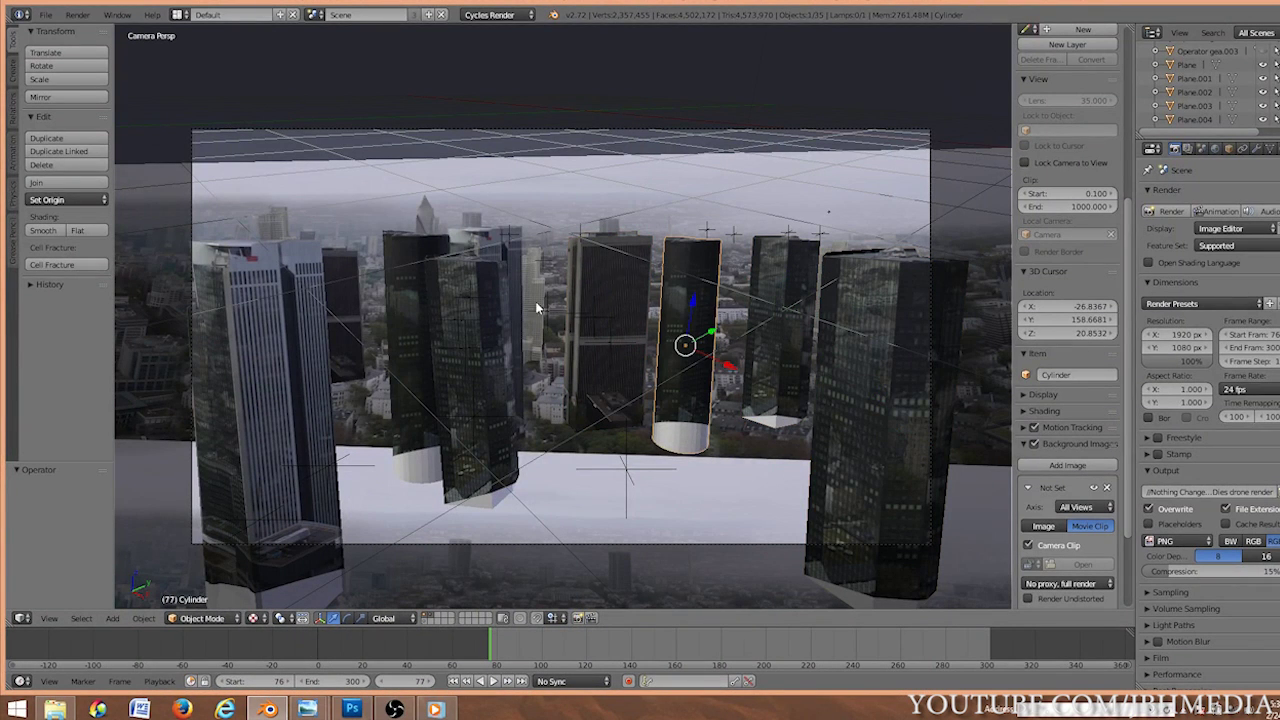
right_click(268, 275)
right_click(468, 277)
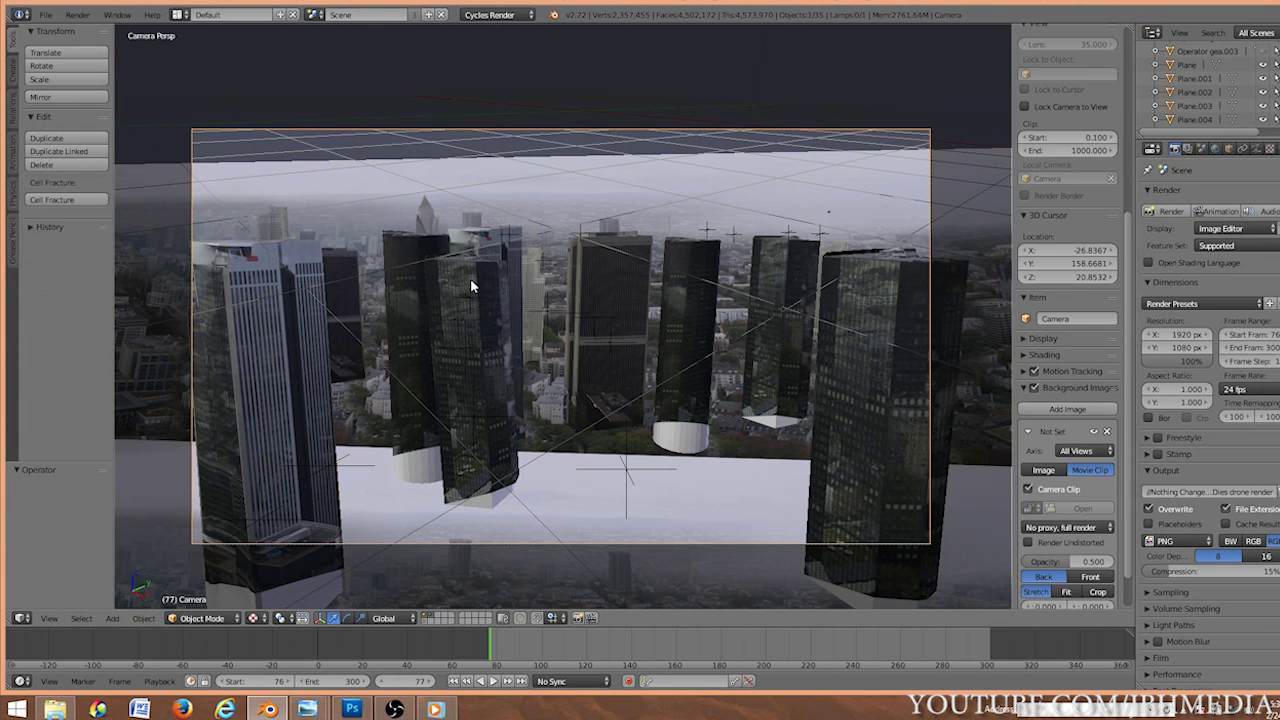
right_click(897, 279)
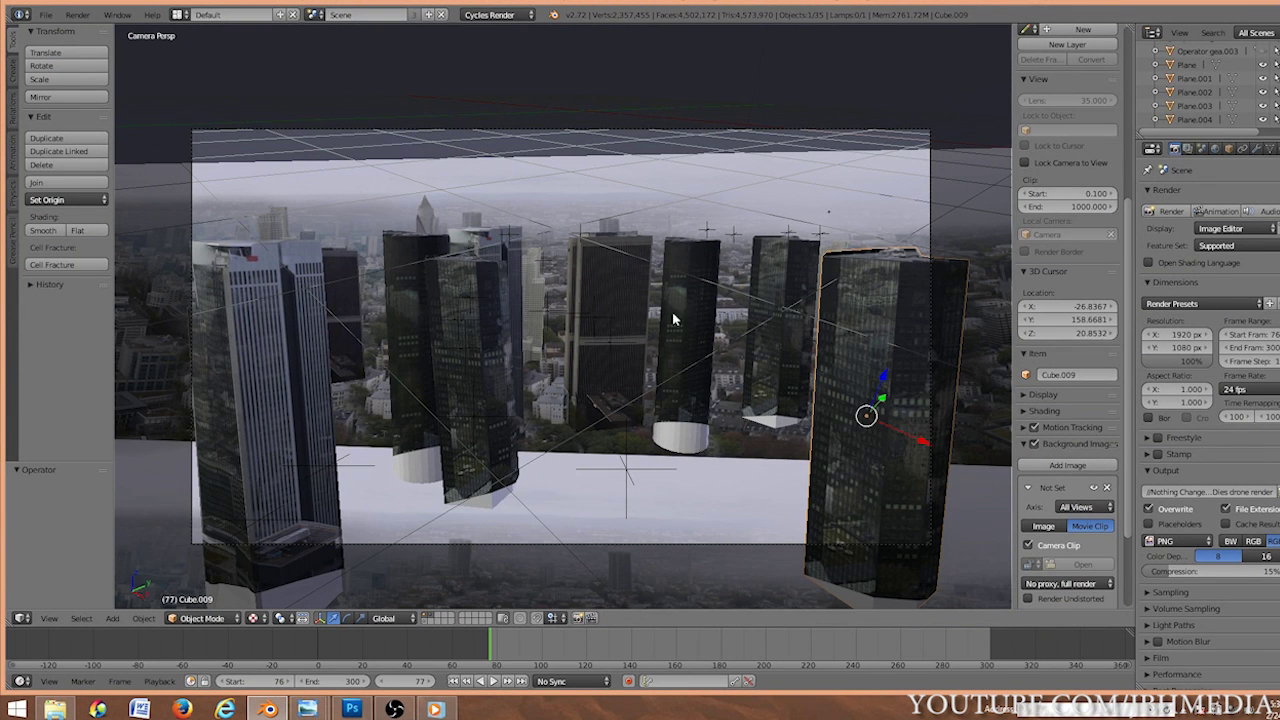
Orbit around the towers, select Cube.011, return to camera view, and scrub frames 77 to 164.
middle_drag(673, 319, 555, 320)
key(KP_0)
right_click(543, 328)
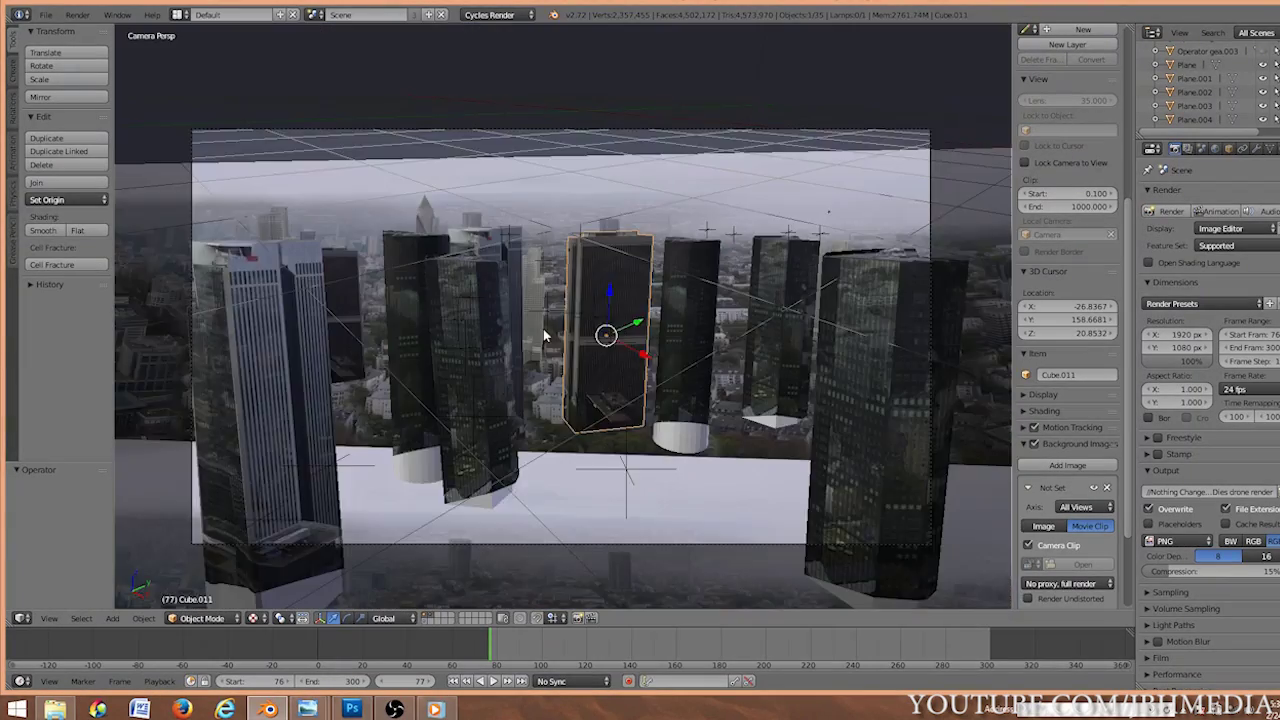
key(KP_0)
key(KP_0)
mouse_move(516, 648)
mouse_down()
mouse_move(505, 651)
mouse_move(520, 651)
mouse_up()
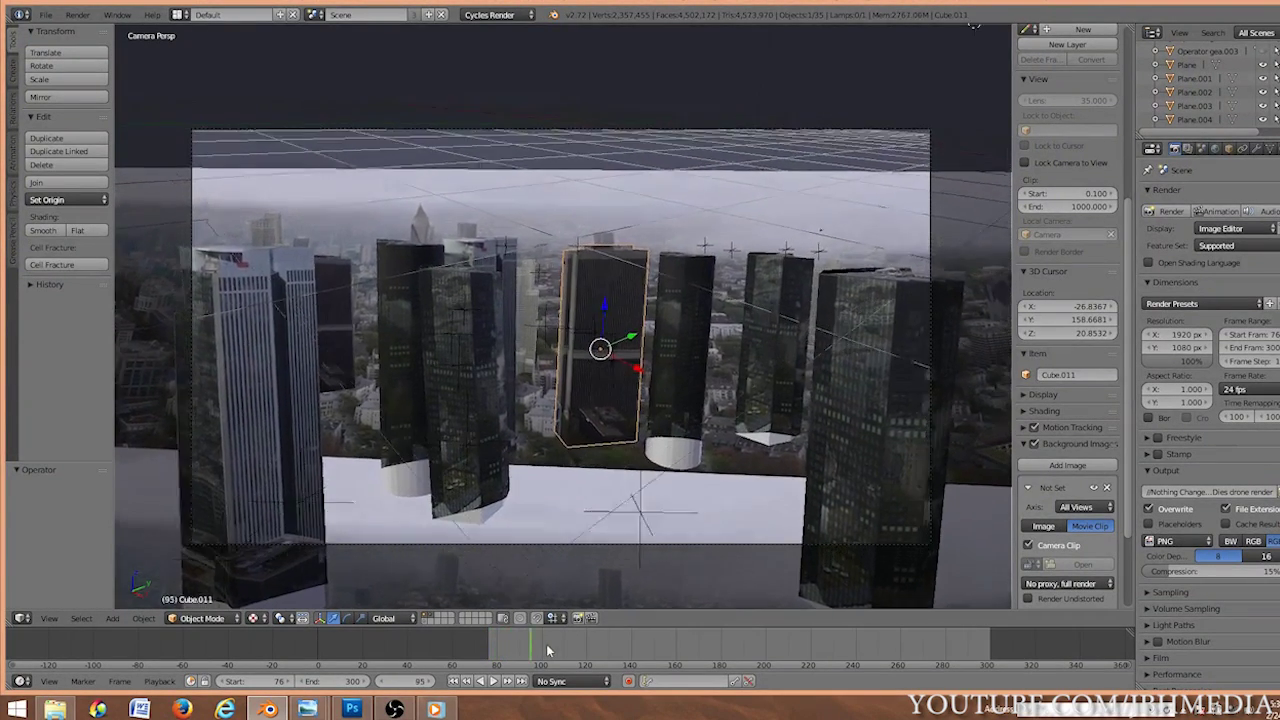
drag(547, 651, 596, 650)
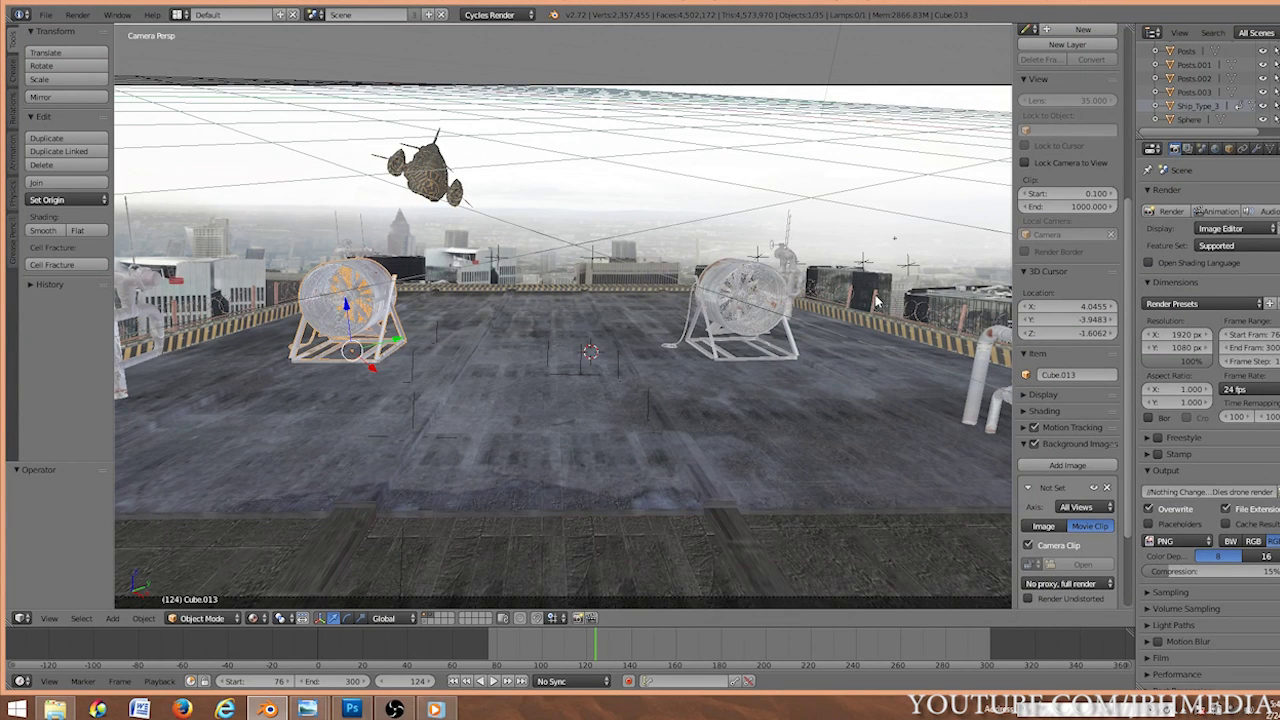
Select the right railing posts in the rooftop scene.
right_click(843, 271)
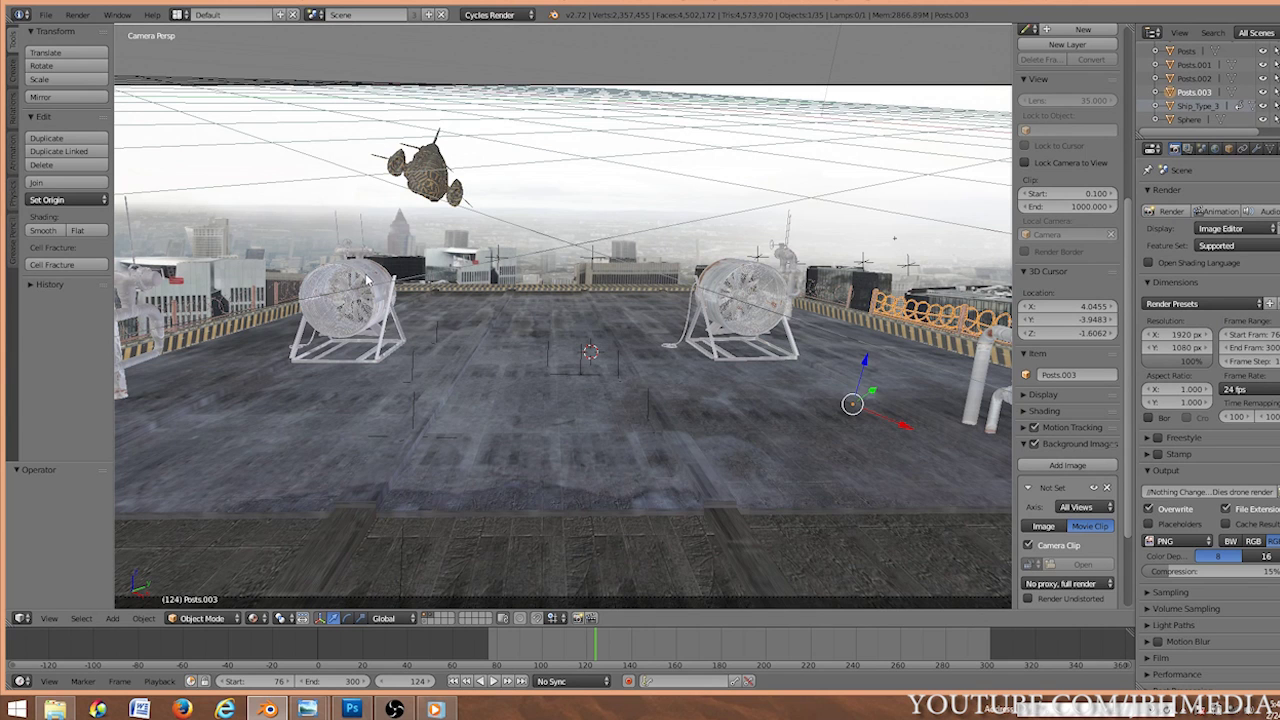
right_click(745, 288)
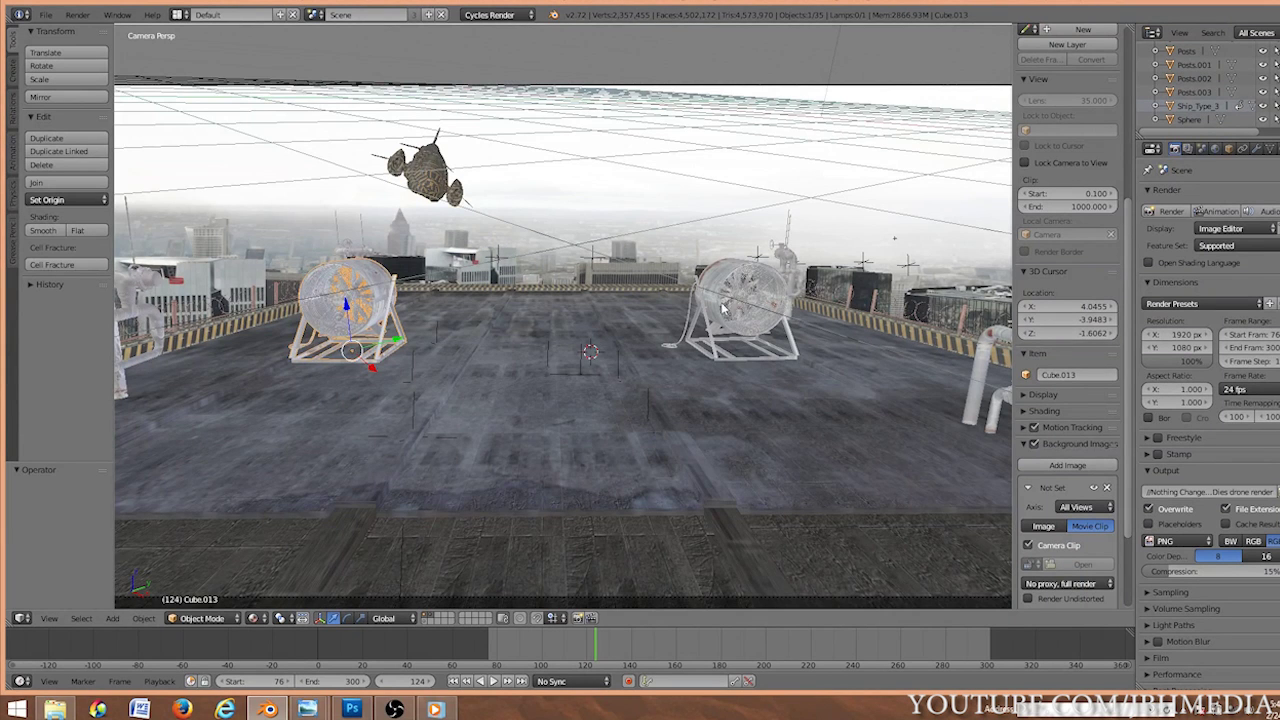
scroll(724, 308, down, 2)
right_click(890, 318)
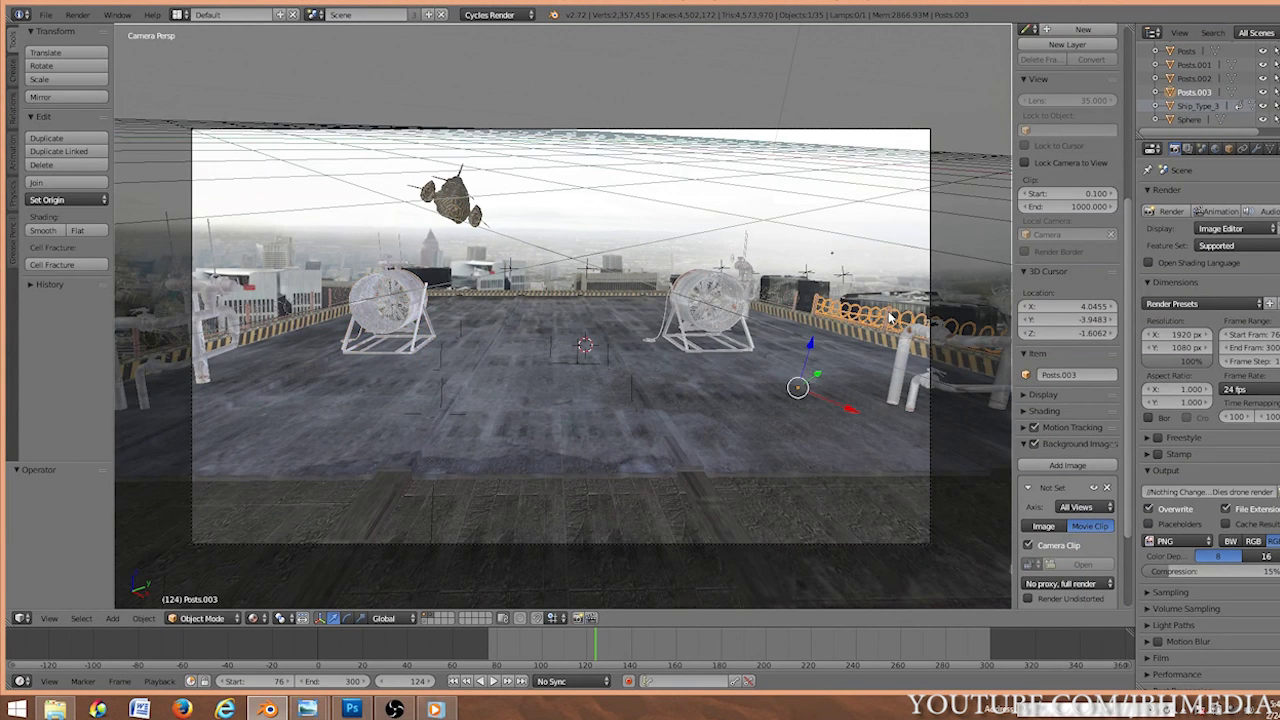
right_click(450, 192)
scroll(500, 205, up, 2)
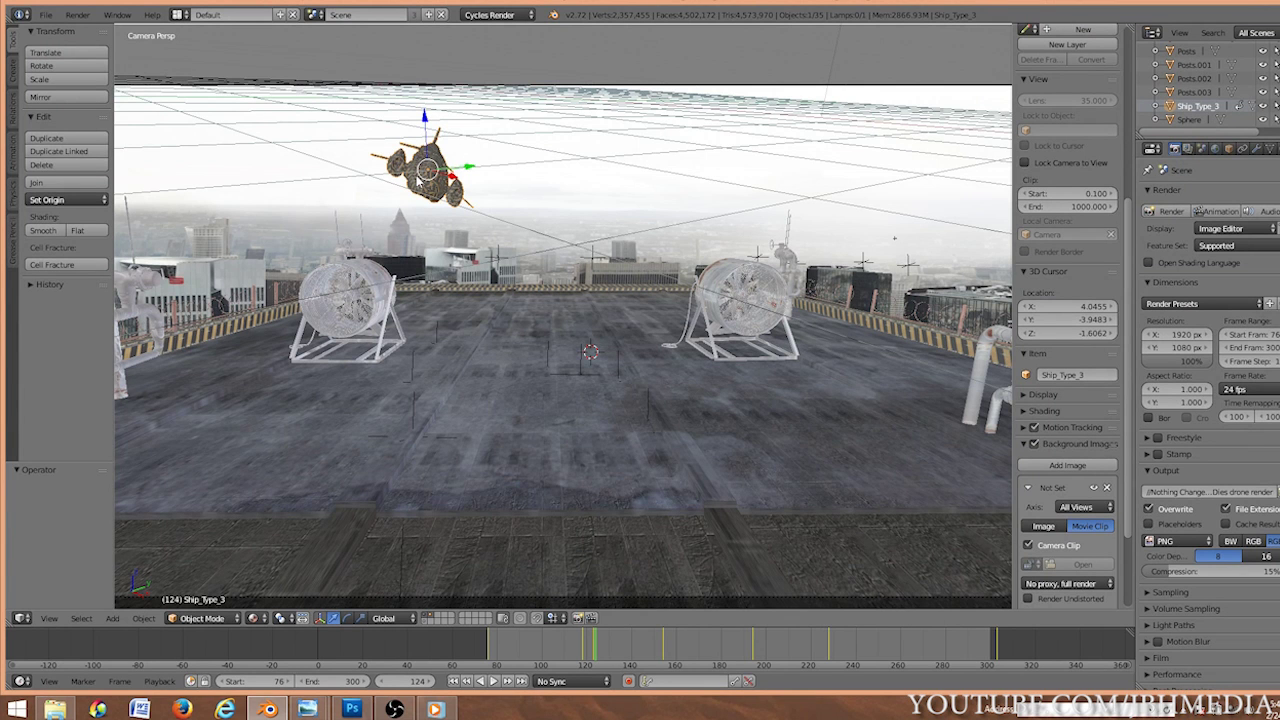
scroll(638, 253, down, 2)
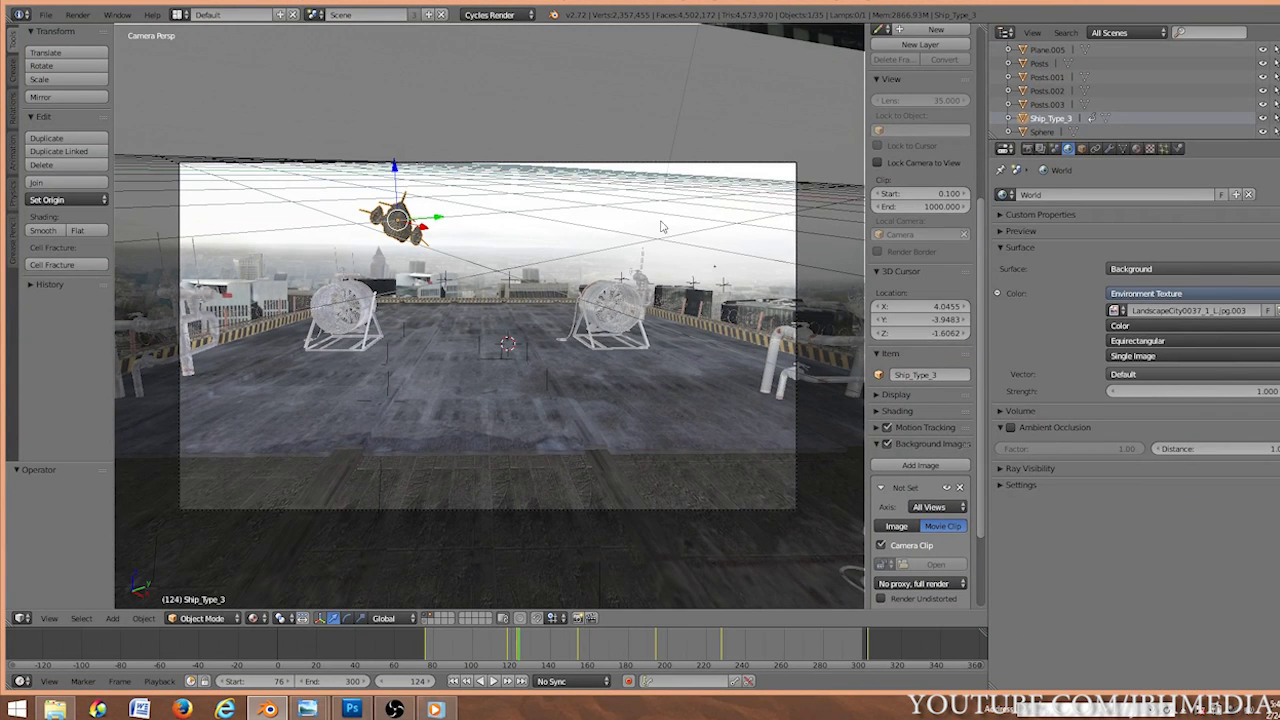
Hide the viewport properties sidebar and check the camera move at frames 301 and 111.
key(n)
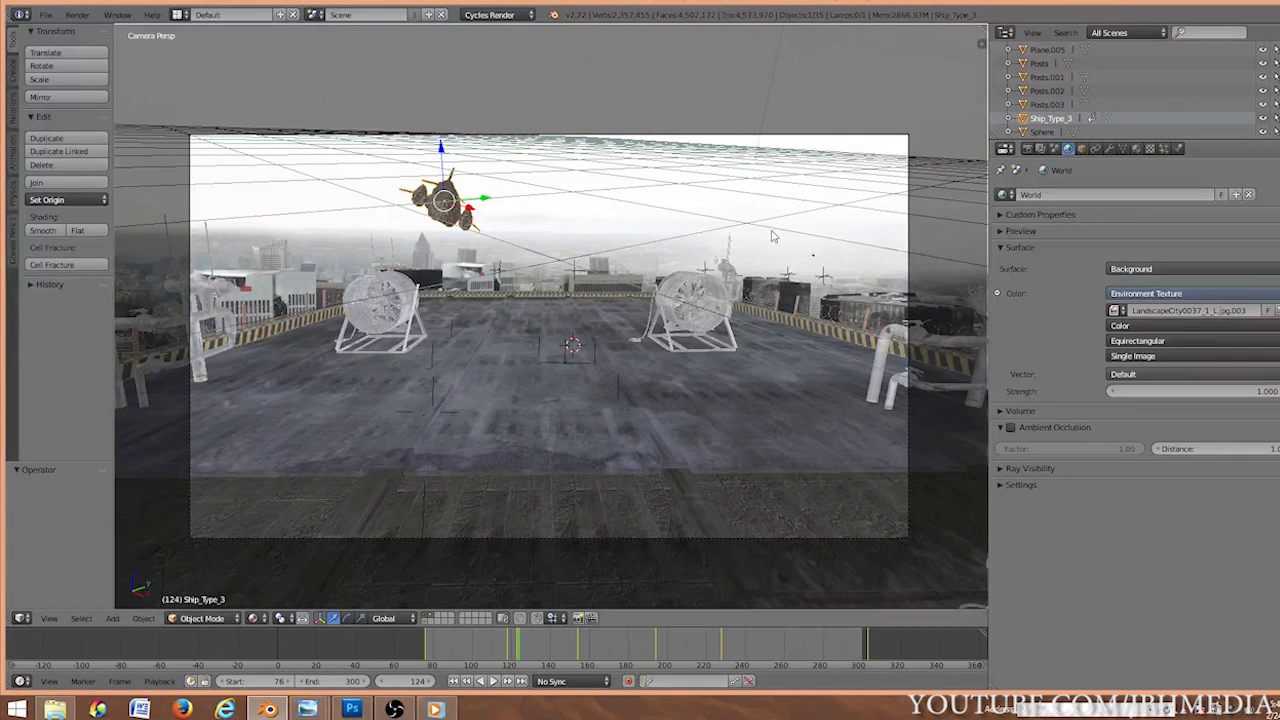
click(864, 640)
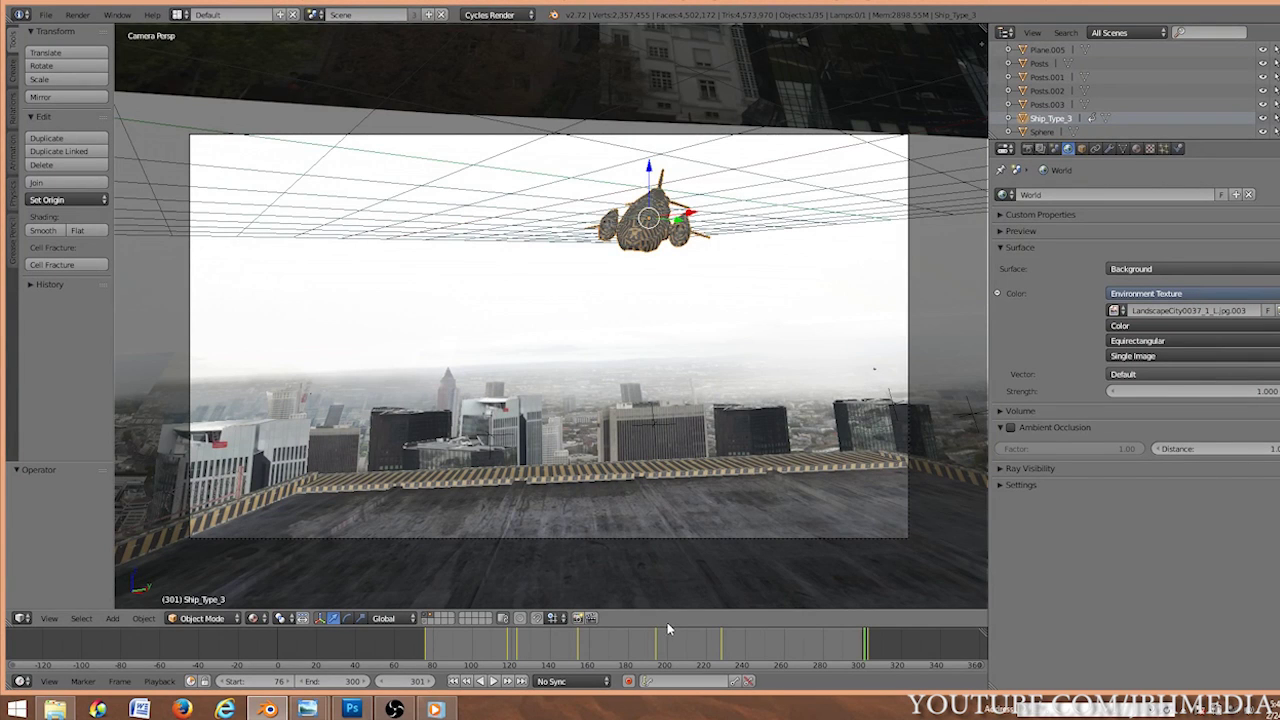
click(493, 648)
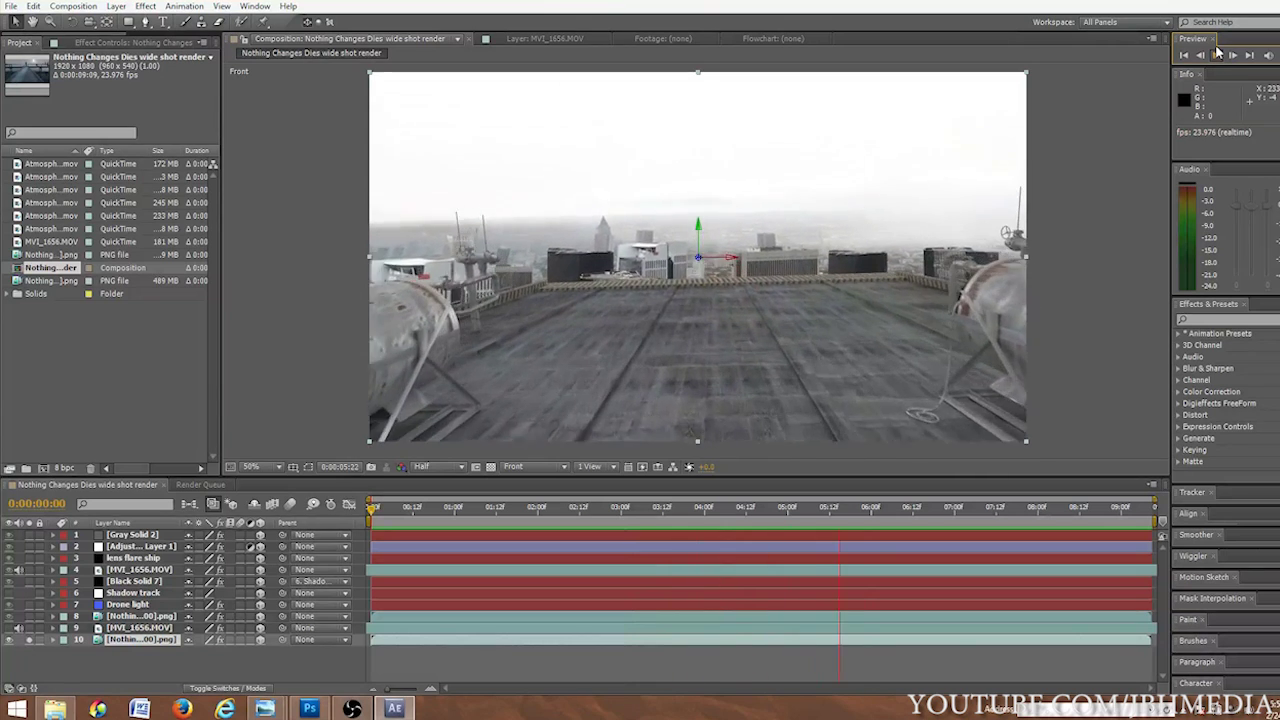
Preview the composite, then select the MVI_1656.MOV actor layer and make it visible.
click(1135, 352)
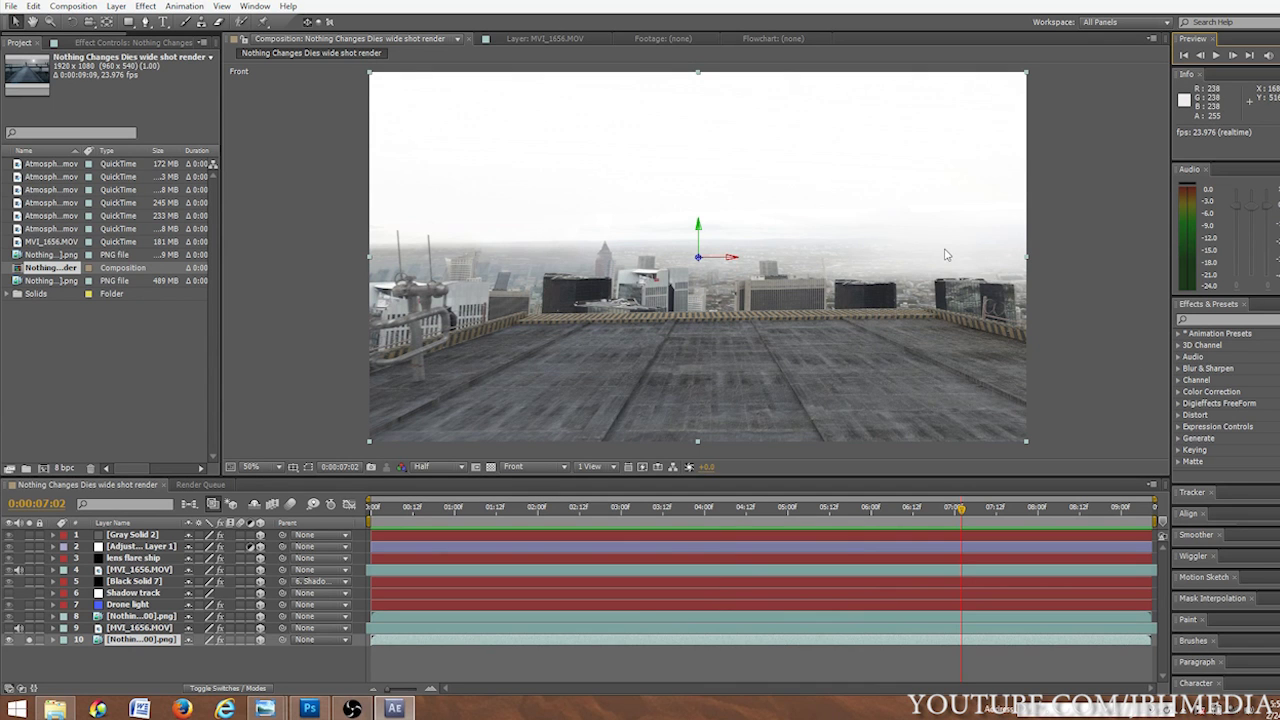
click(1186, 58)
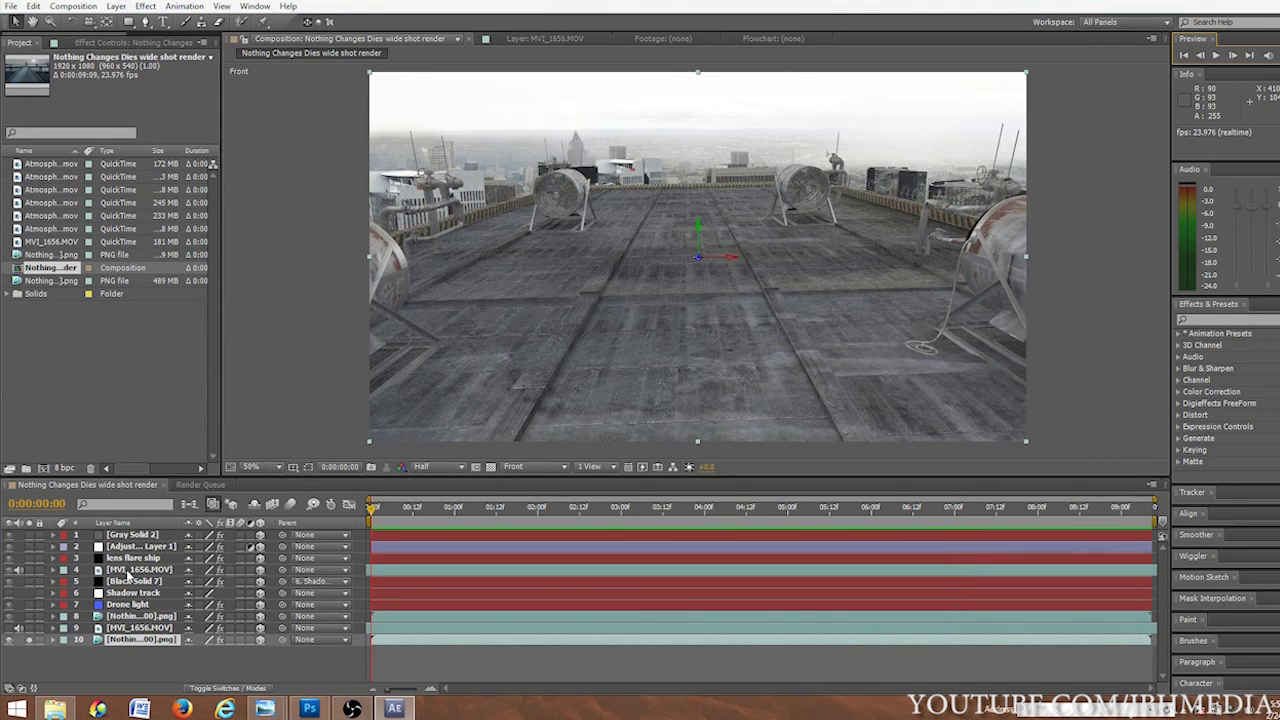
click(78, 571)
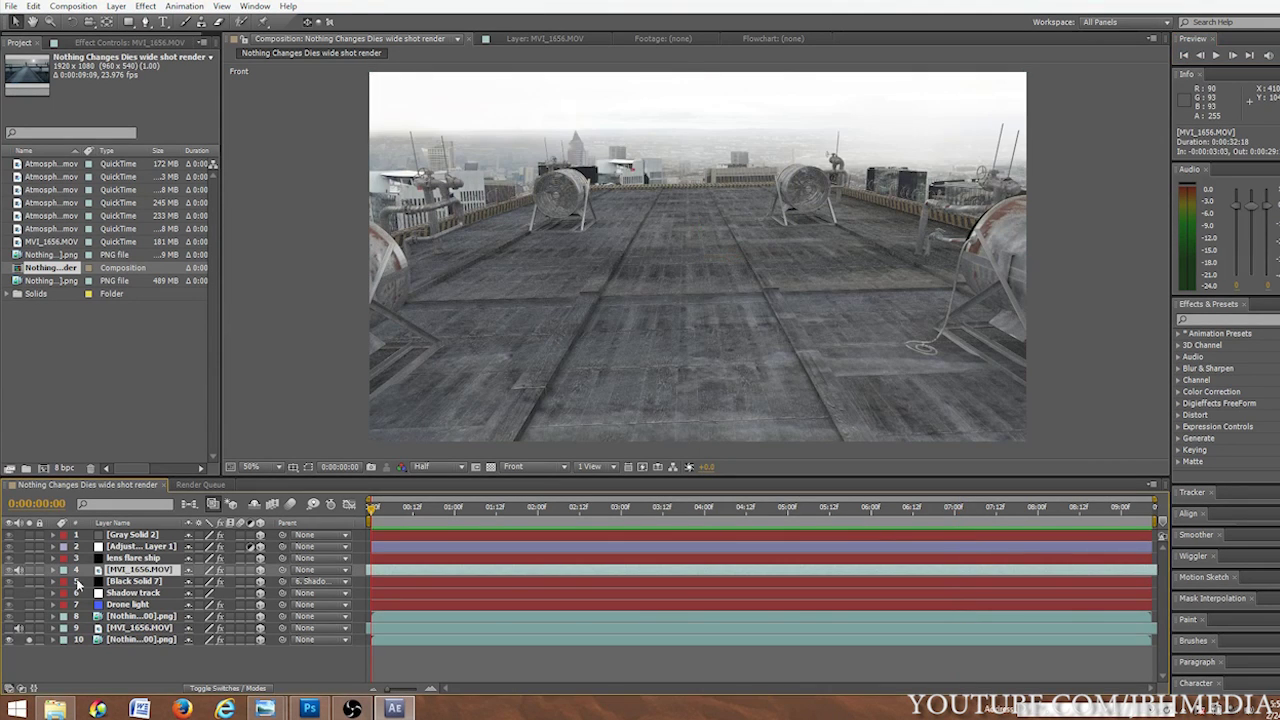
click(10, 570)
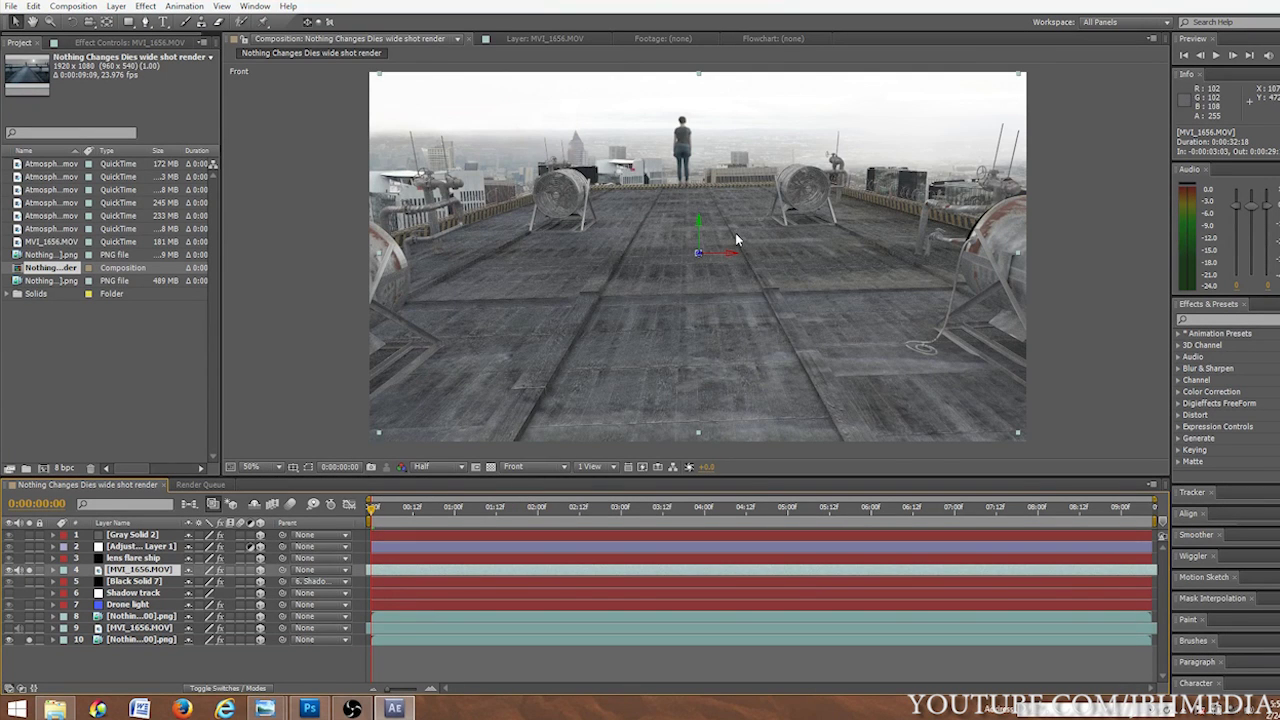
scroll(735, 232, up, 3)
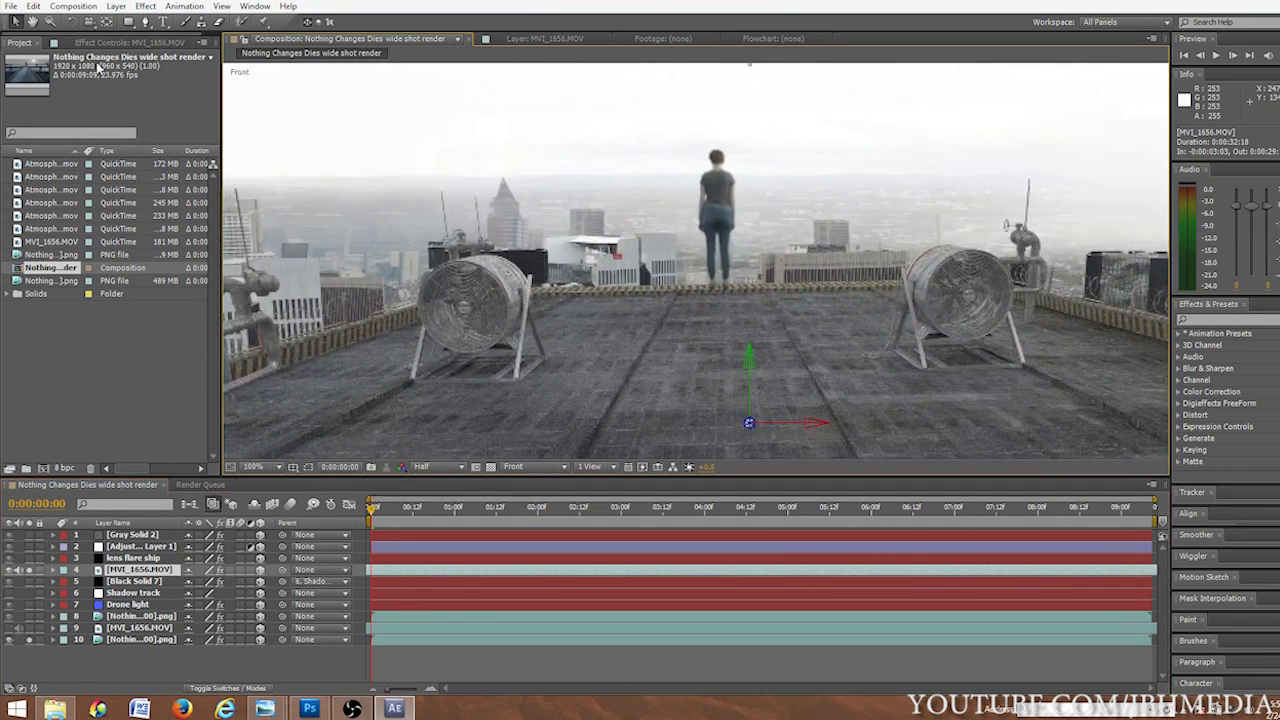
Show the actor layer's effects, select Hue/Saturation, then zoom the viewer out and back to 100%.
click(128, 42)
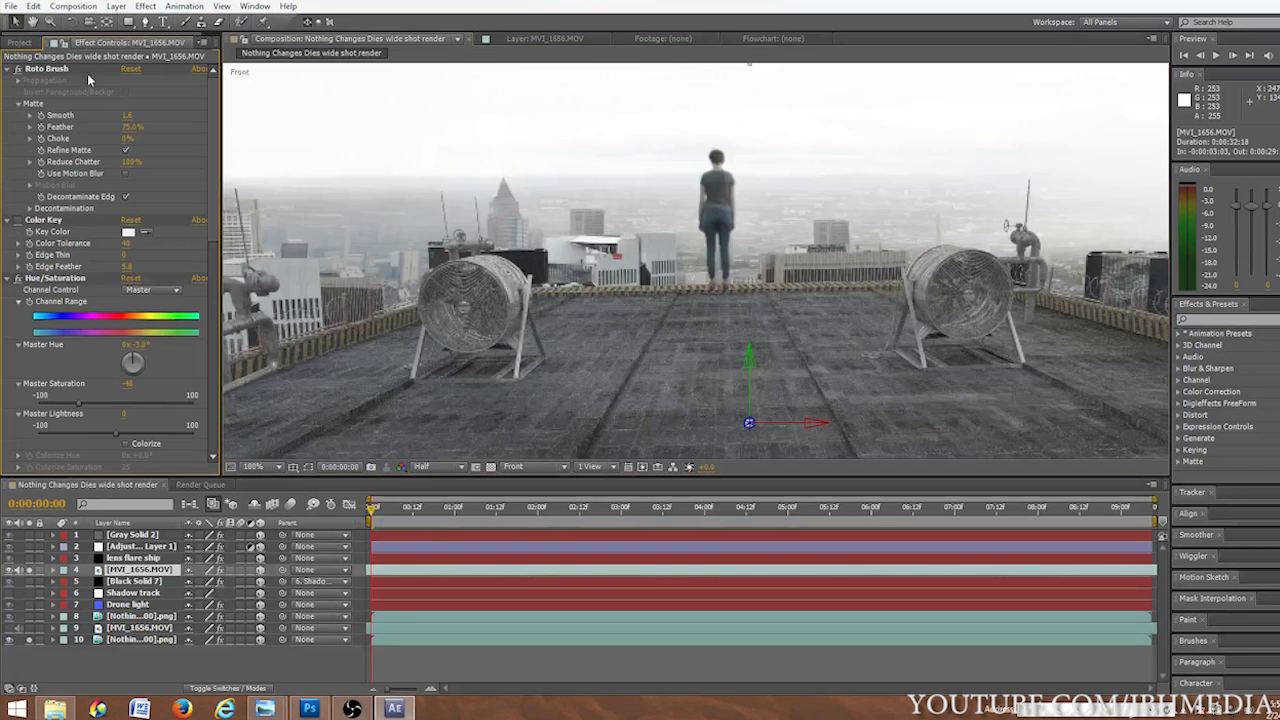
scroll(45, 275, down, 2)
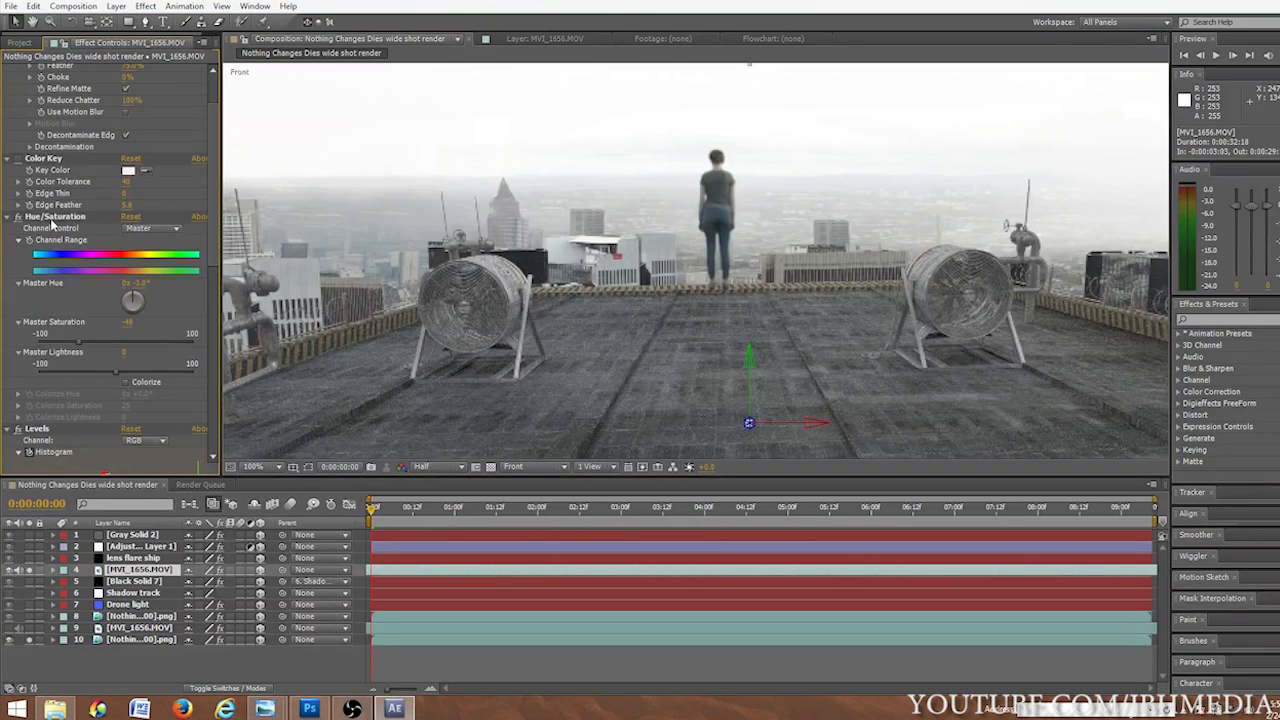
click(53, 219)
scroll(57, 288, down, 2)
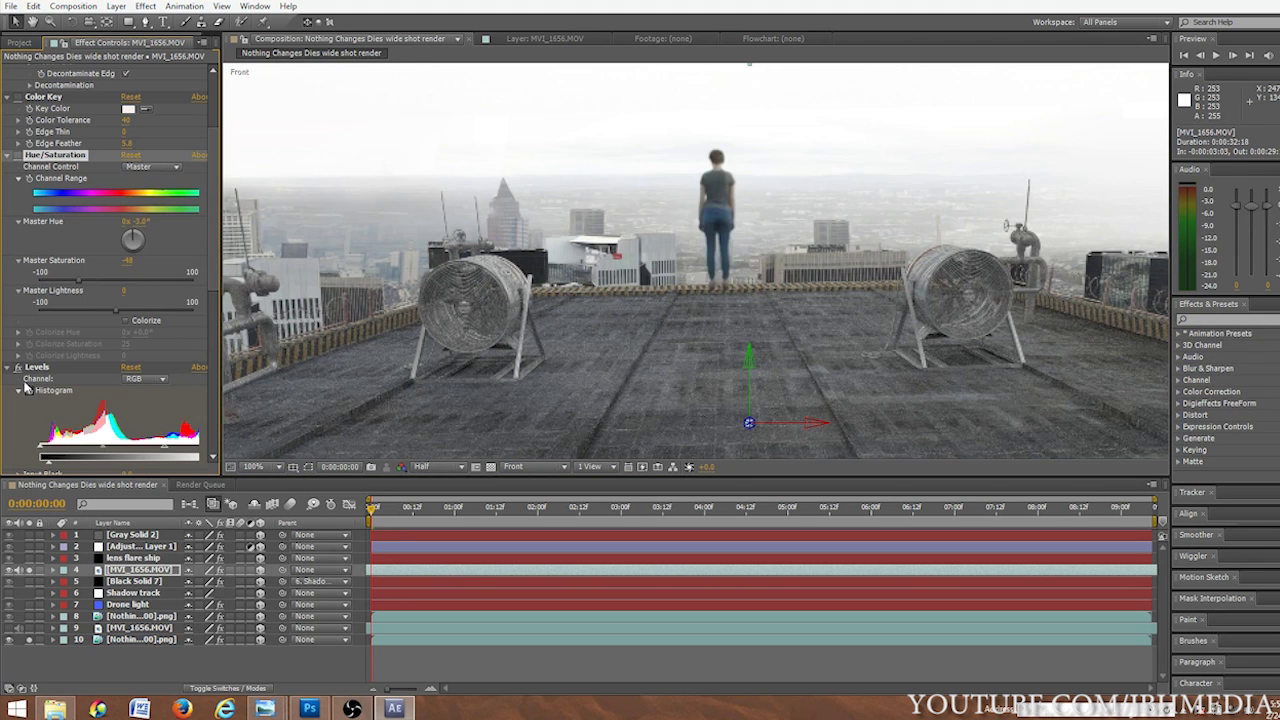
key(comma)
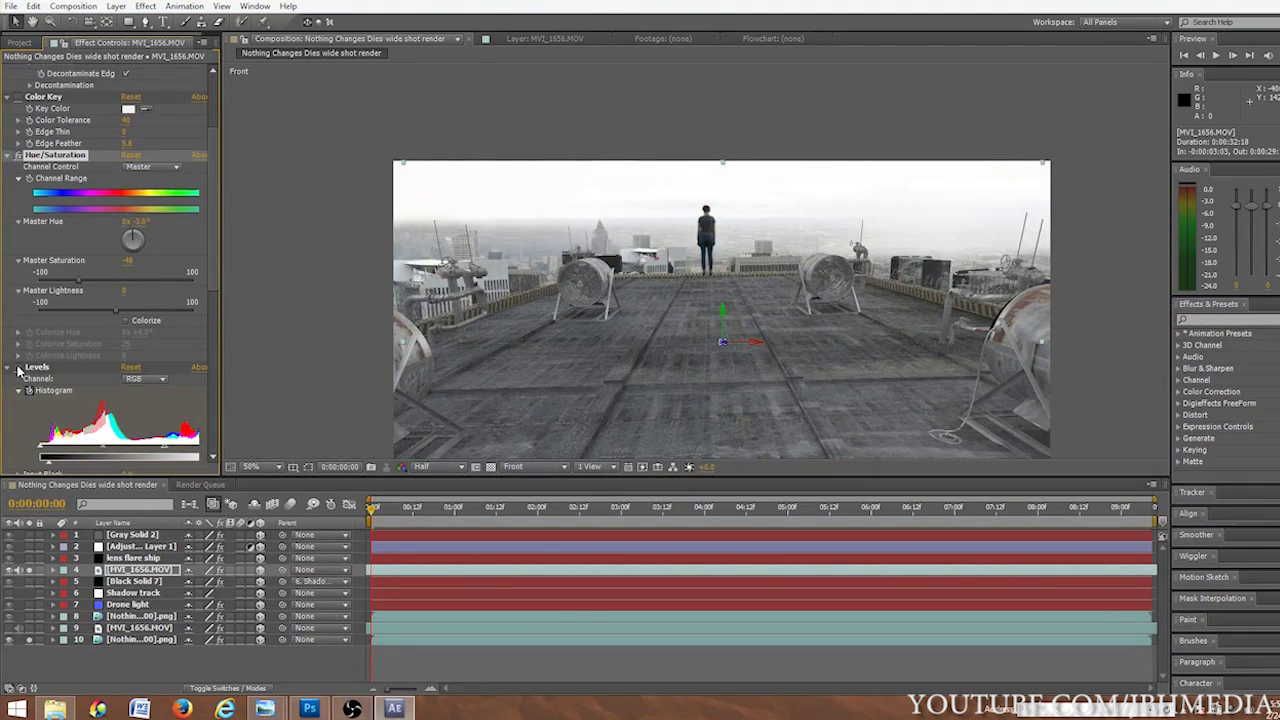
key(period)
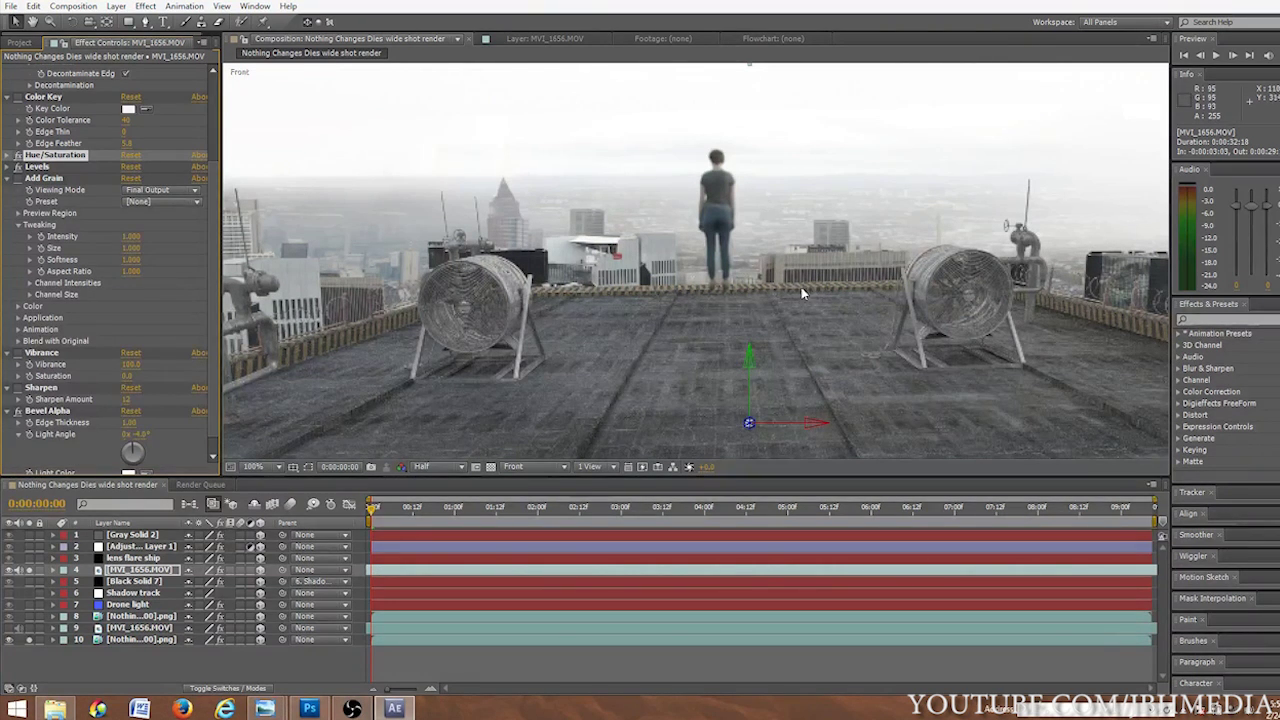
Zoom out the viewer and inspect Black Solid 7's Fast Blur and the Shadow track layer.
scroll(741, 272, up, 1)
scroll(761, 247, down, 1)
key(comma)
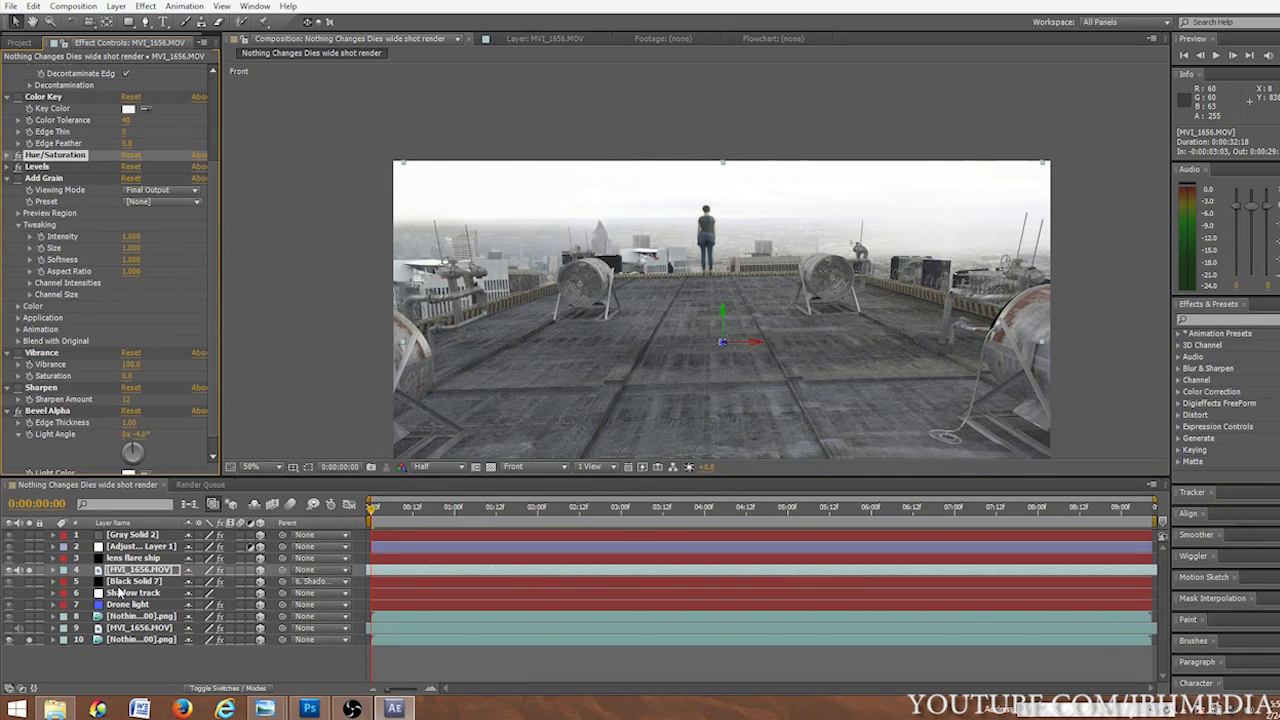
click(121, 583)
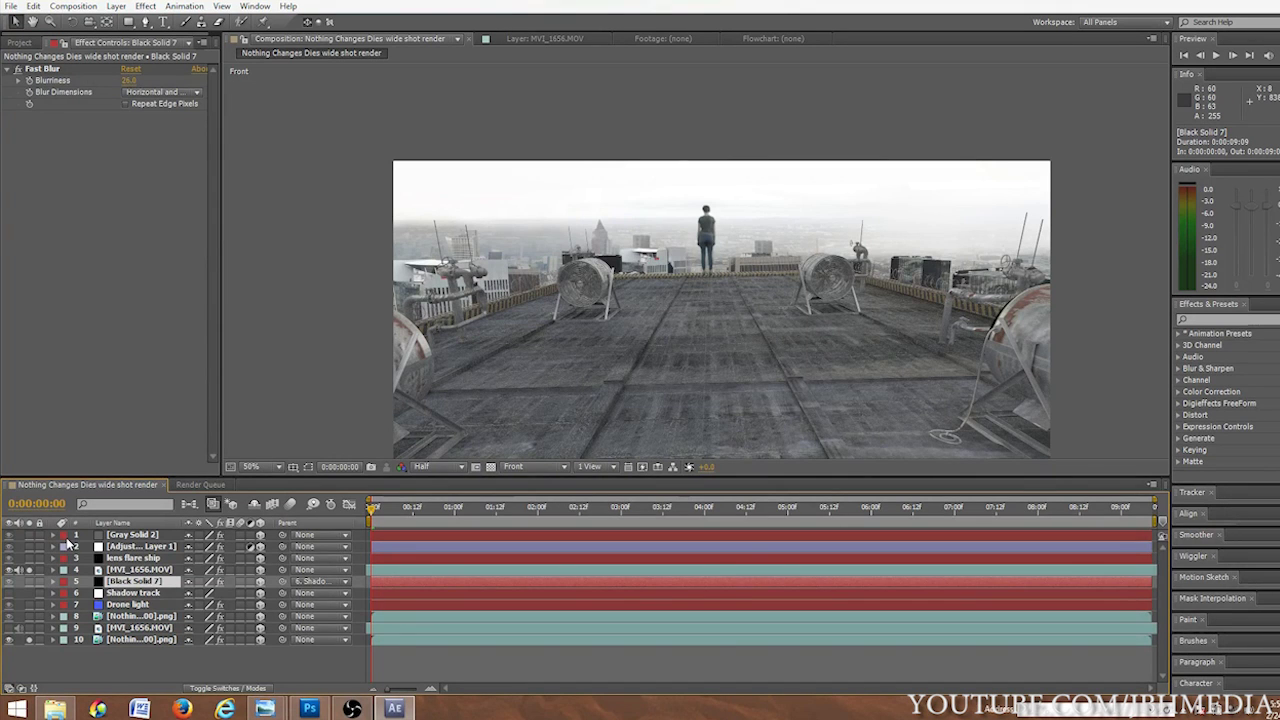
click(101, 593)
scroll(663, 248, up, 2)
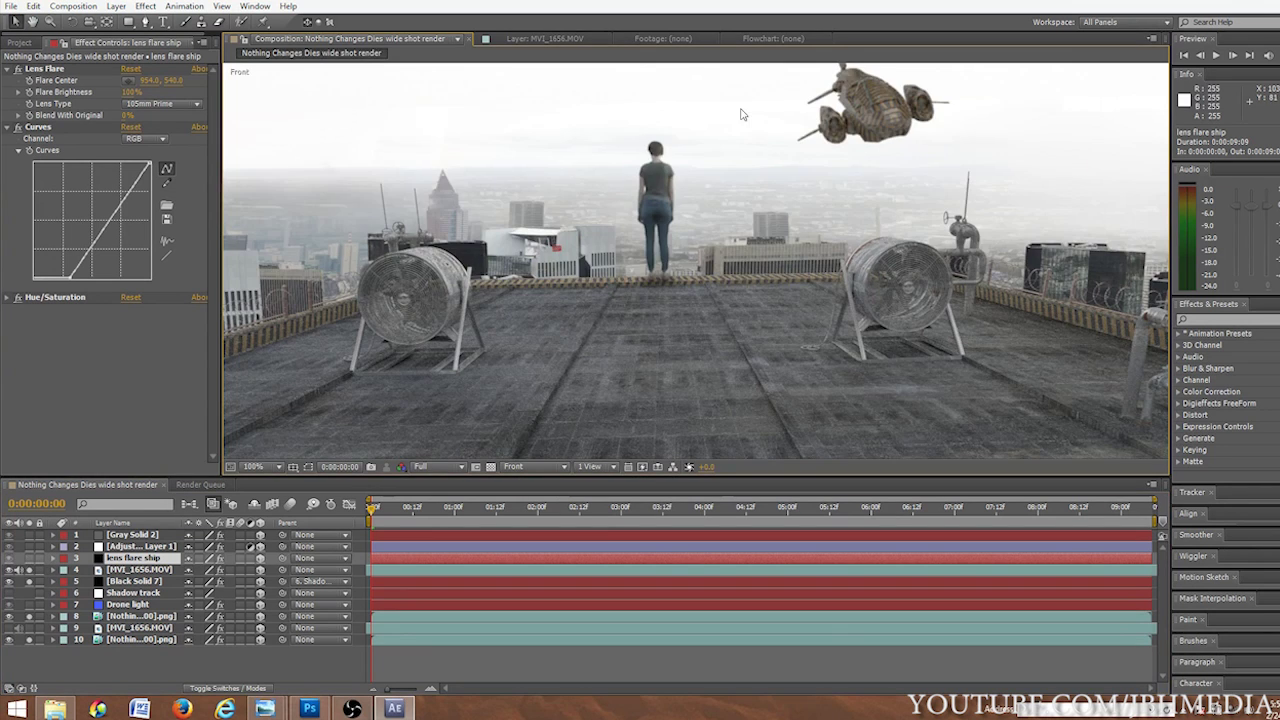
Check the Glow effect on Drone light, then view the lens flare ship layer's effects.
scroll(705, 270, down, 2)
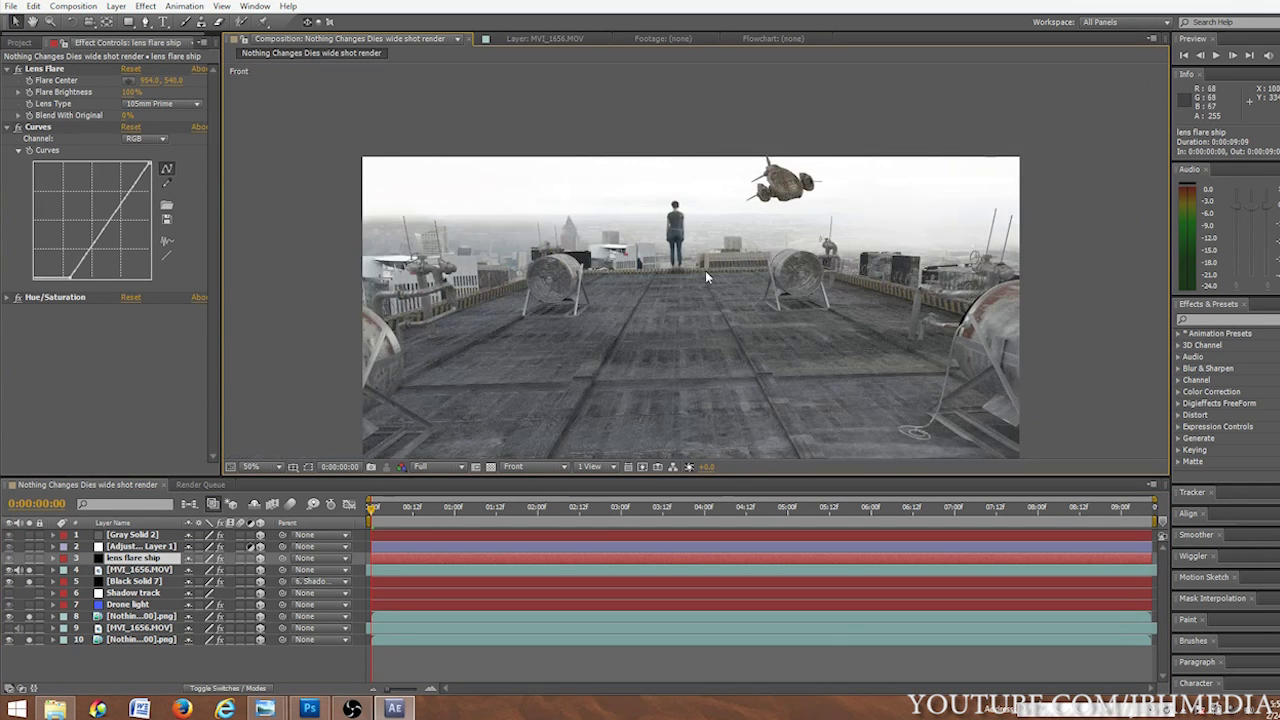
scroll(705, 270, up, 2)
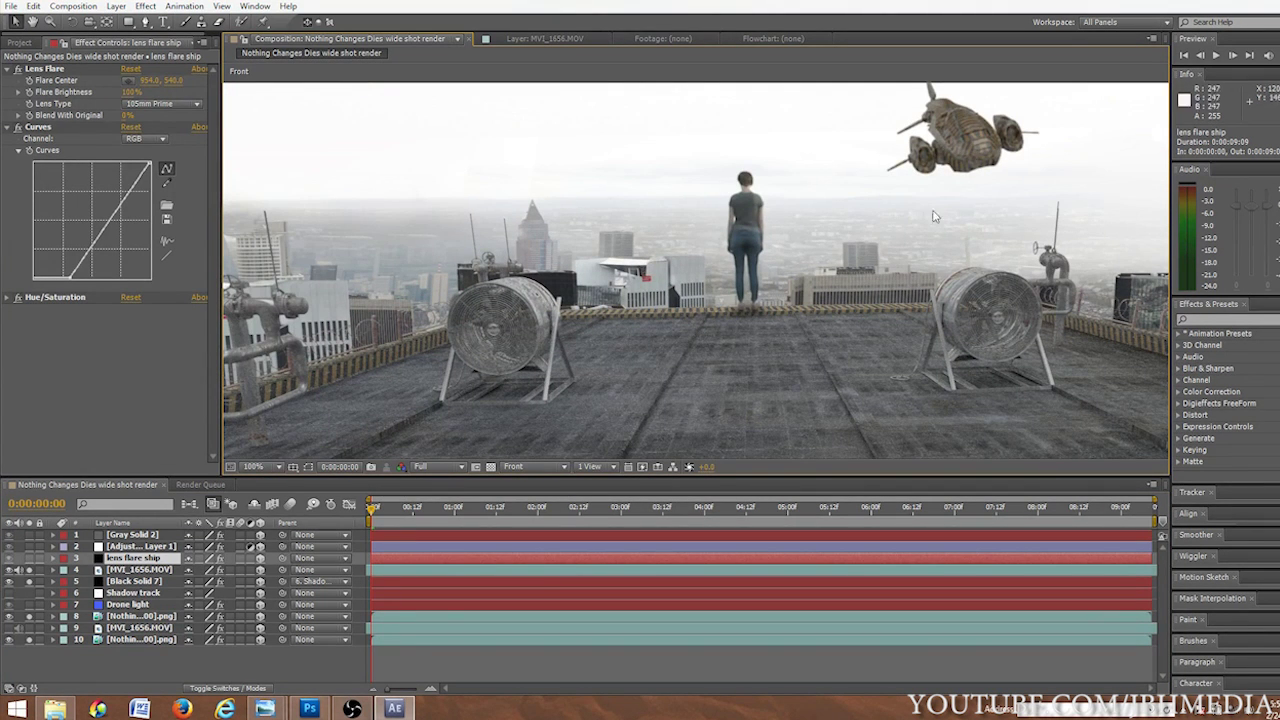
click(122, 606)
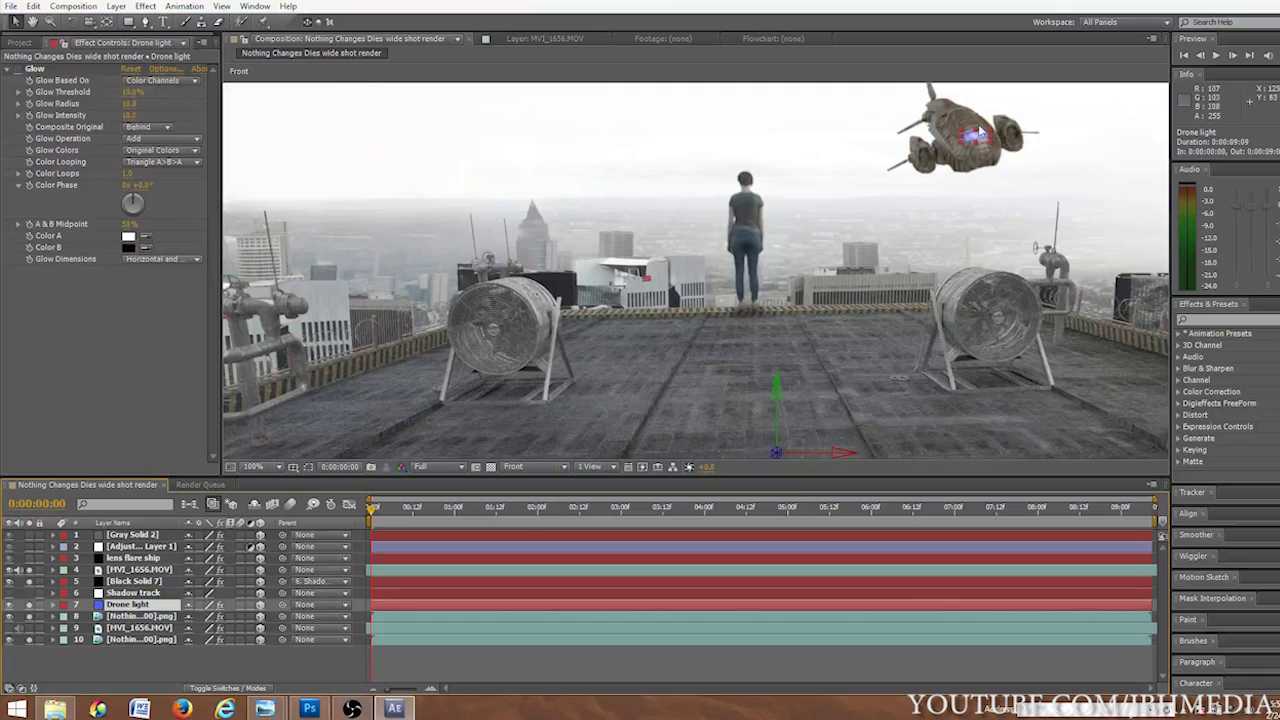
click(135, 558)
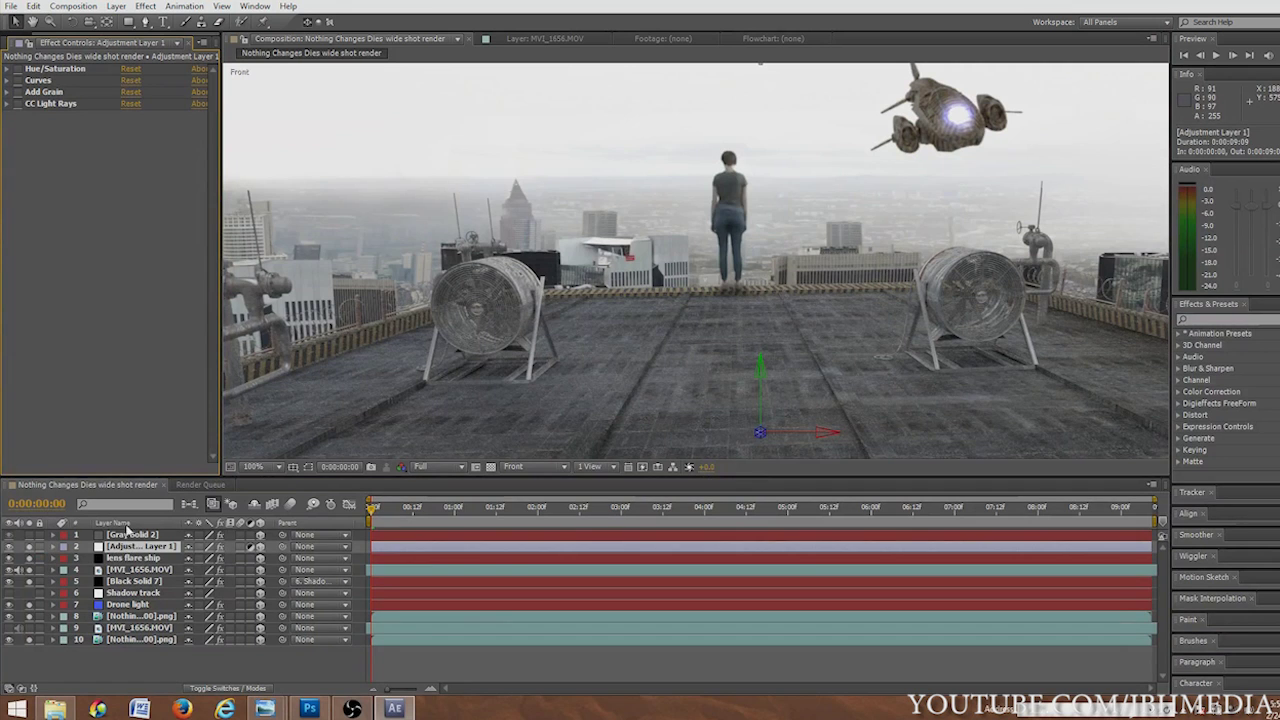
Turn on CC Light Rays, Add Grain and Curves on Adjustment Layer 1 to see the dark blue grade.
click(17, 104)
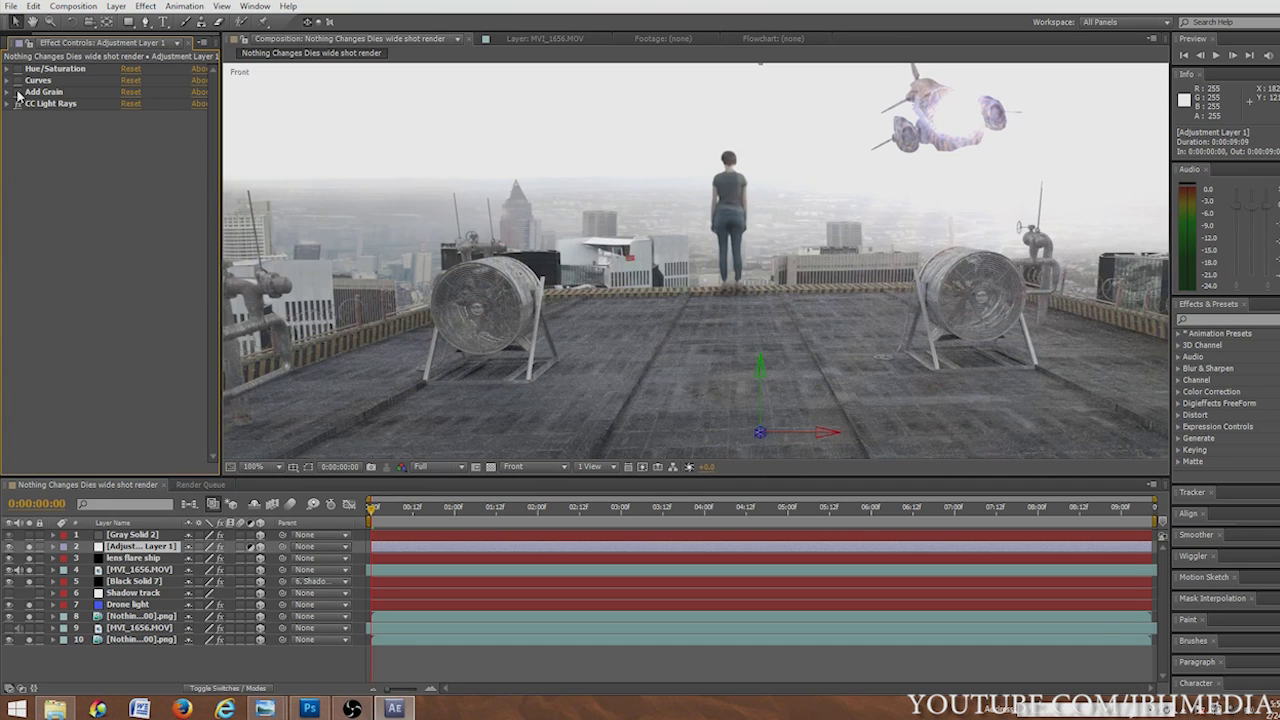
click(17, 92)
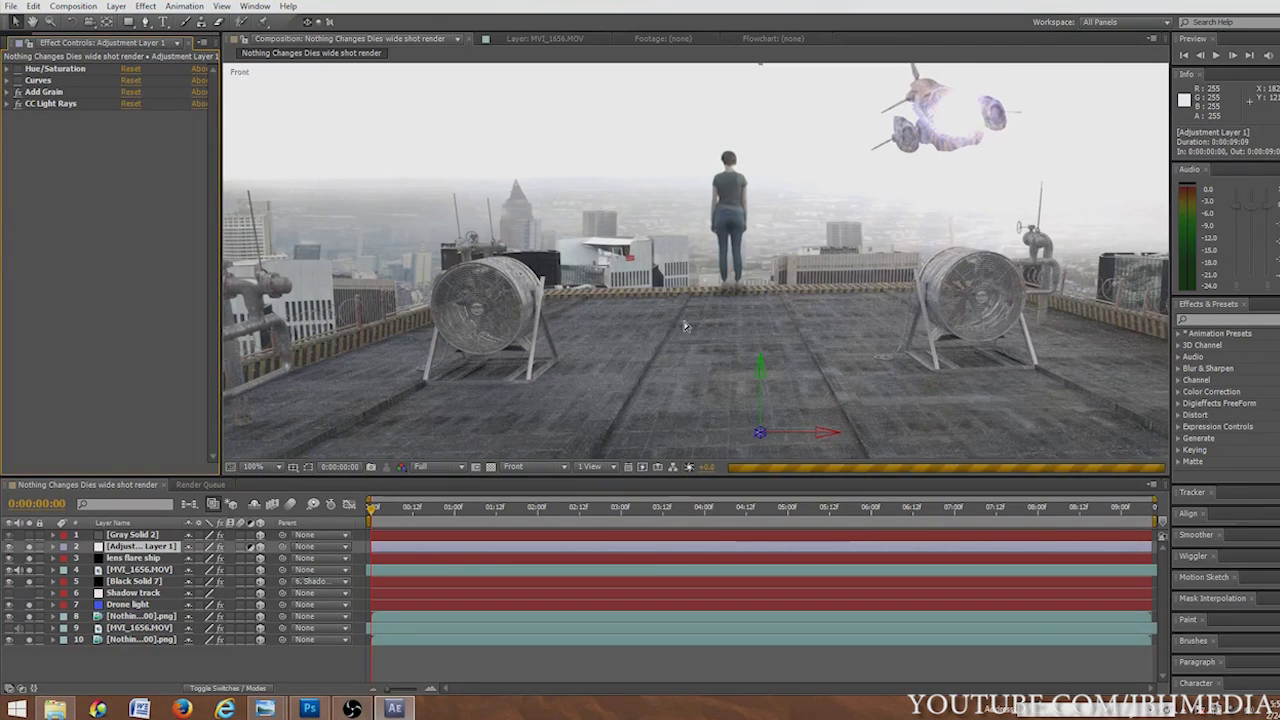
click(17, 80)
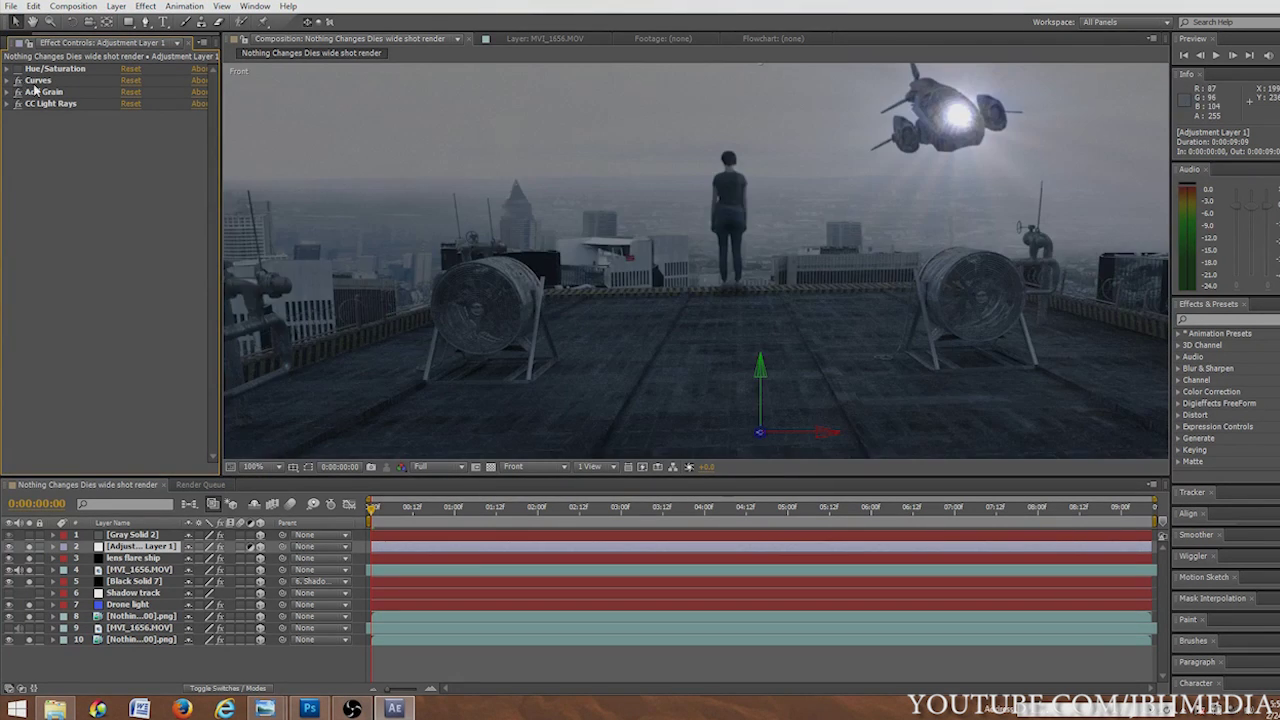
key(comma)
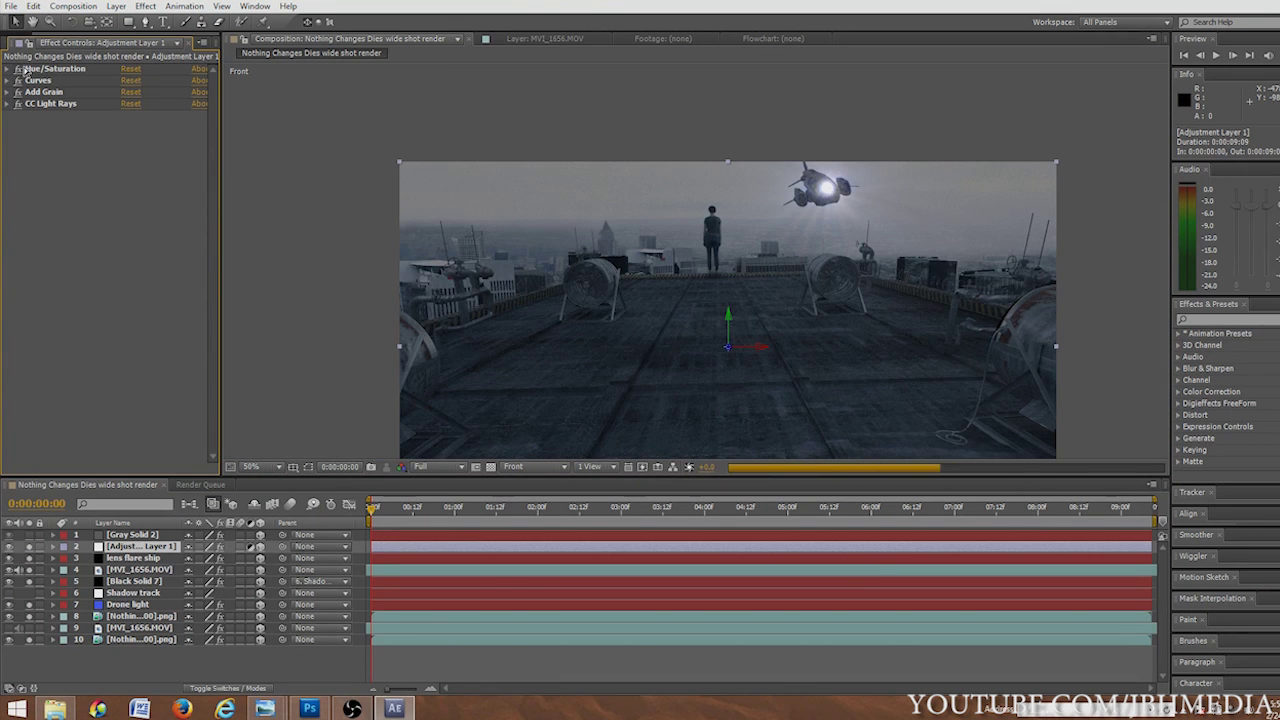